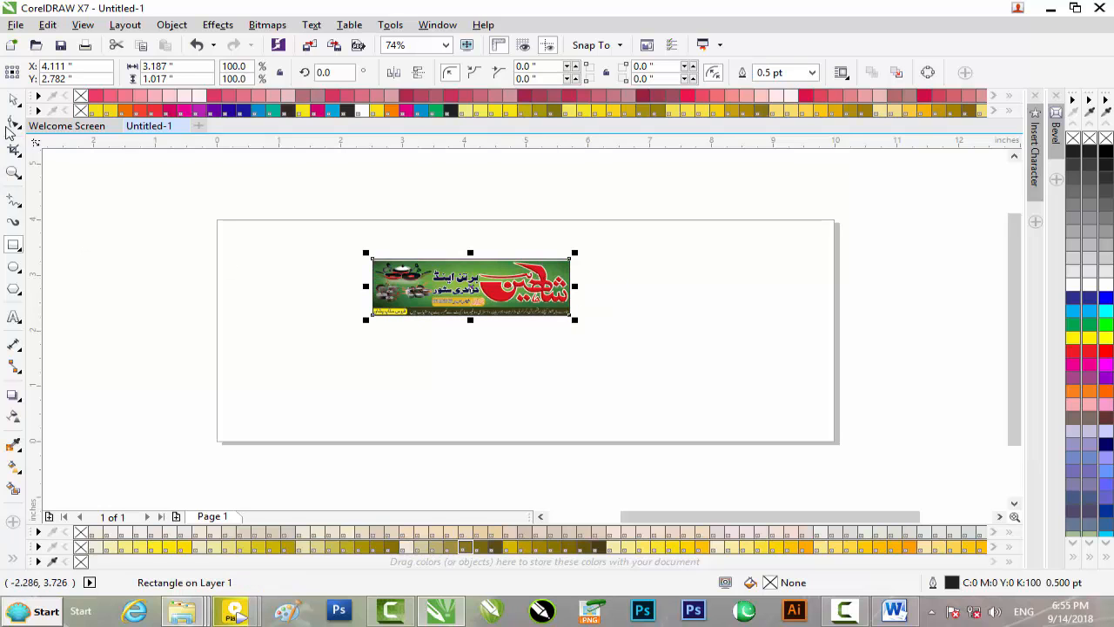
# Step: Drop an empty 3.187 × 1.017 inch copy of the banner frame below it, then minimise CorelDRAW
pyautogui.moveTo(463, 301); pyautogui.dragTo(462, 364)
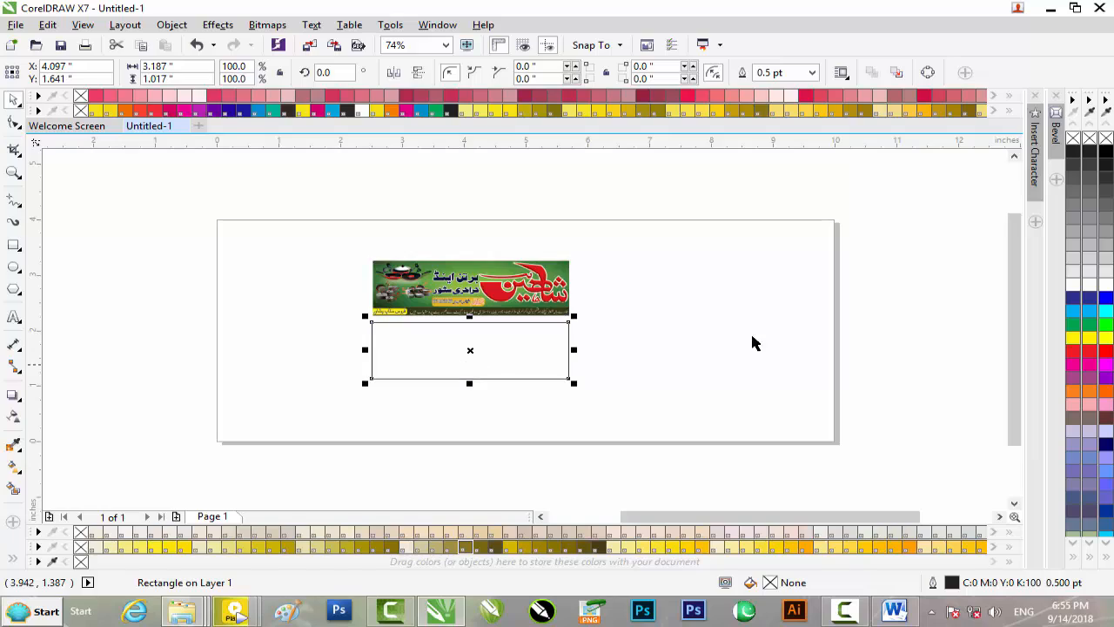
pyautogui.click(1051, 8)
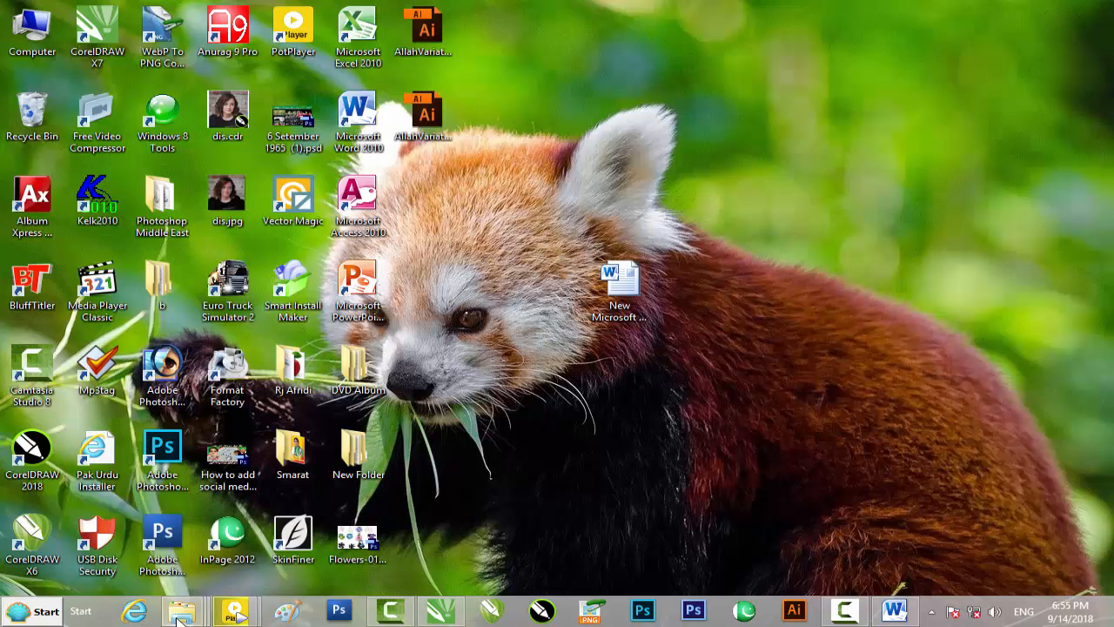
# Step: Drag the green-texture JPG from the crockery store design folder into the CorelDRAW document
pyautogui.moveTo(179, 618)
pyautogui.click(148, 534)
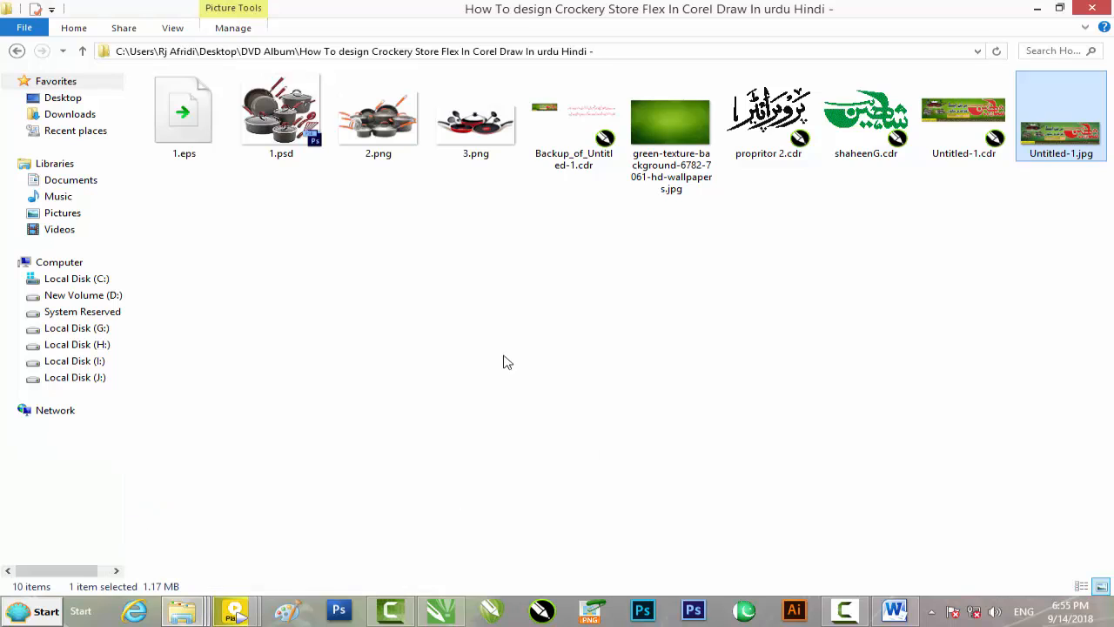
pyautogui.click(509, 360)
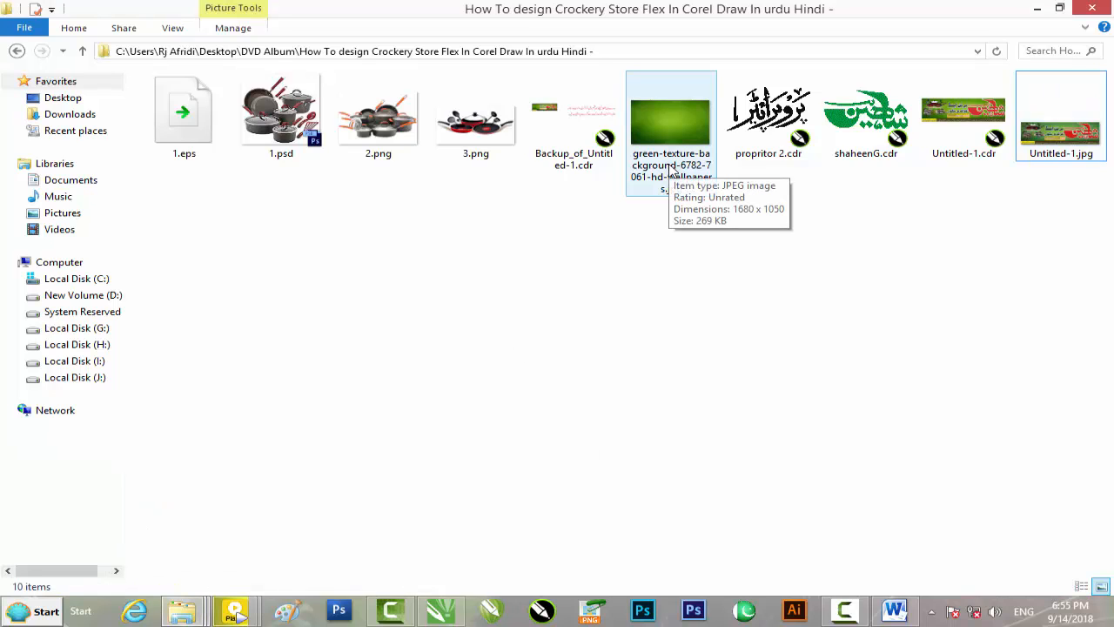
pyautogui.moveTo(678, 152); pyautogui.dragTo(703, 369)
# Step: Shrink the green texture and PowerClip it inside the empty rectangle below the banner
pyautogui.scroll(-2, 745, 308)
pyautogui.moveTo(845, 296); pyautogui.dragTo(472, 291)
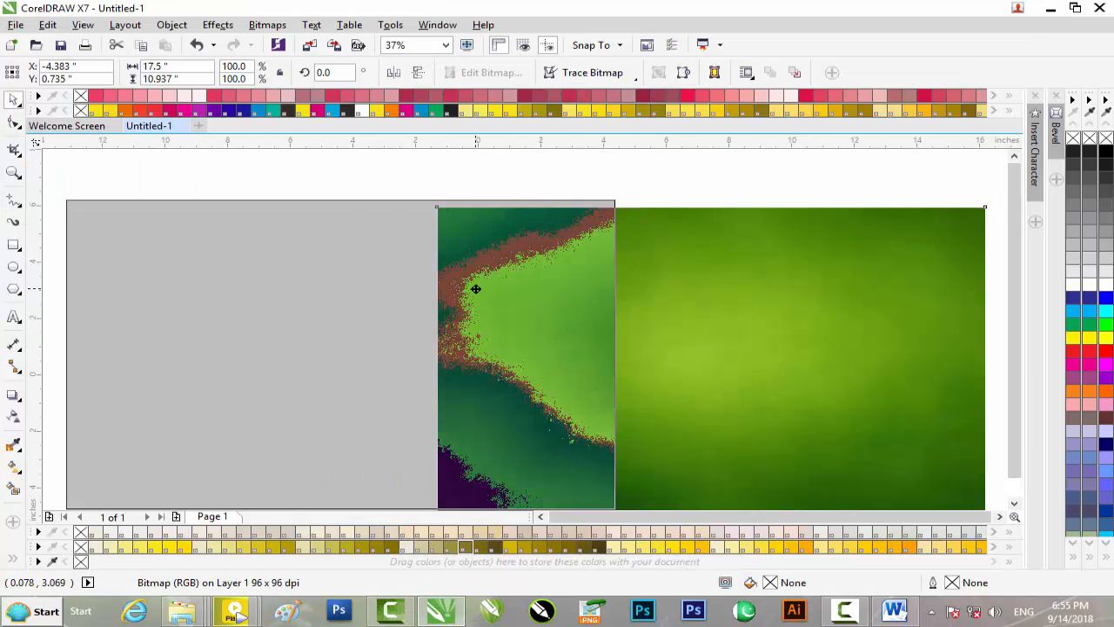
pyautogui.keyDown('shift'); pyautogui.moveTo(619, 195); pyautogui.dragTo(481, 309); pyautogui.keyUp('shift')
pyautogui.moveTo(354, 338); pyautogui.dragTo(638, 368)
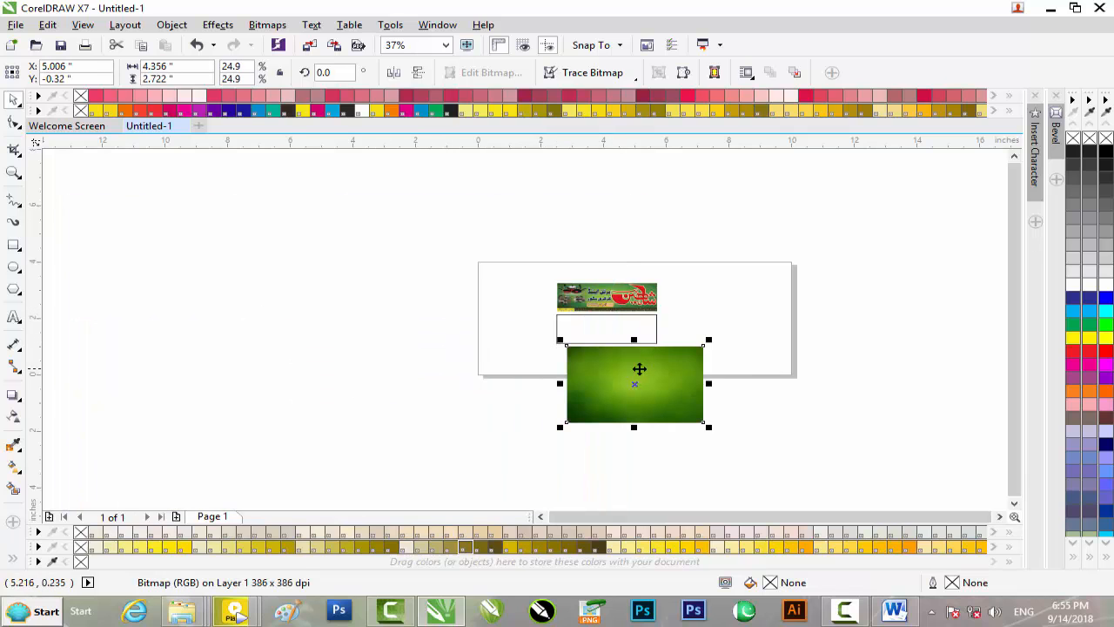
pyautogui.rightClick(638, 368)
pyautogui.click(692, 181)
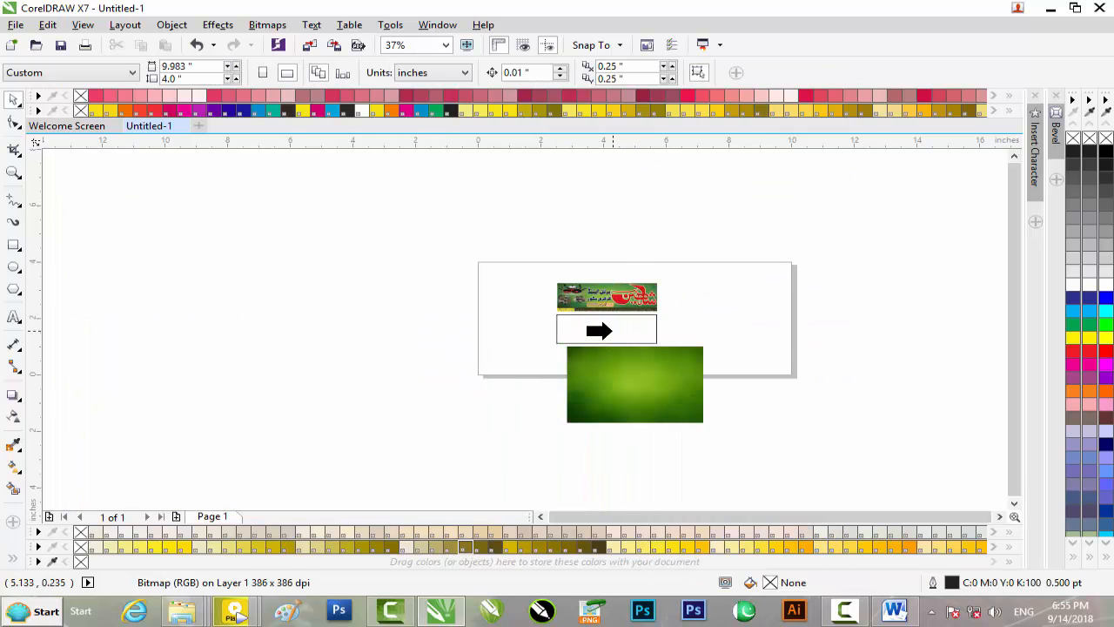
pyautogui.click(597, 329)
# Step: Resize the clipped texture to 3.414 × 1.266 inches so it fills the frame
pyautogui.click(562, 365)
pyautogui.click(616, 318)
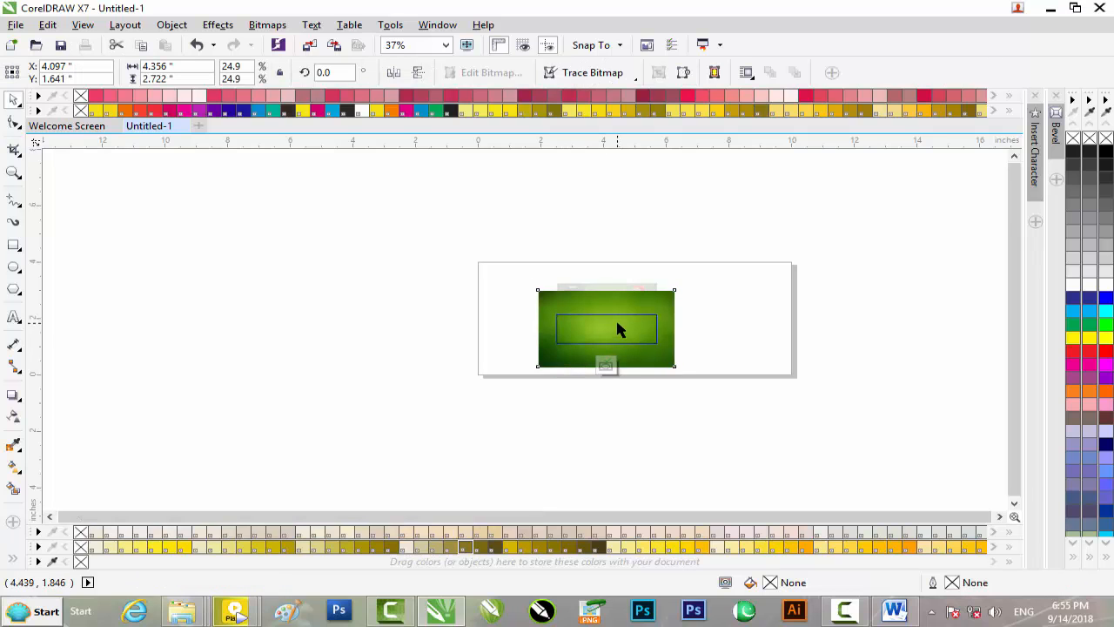
pyautogui.scroll(2, 615, 318)
pyautogui.moveTo(852, 187); pyautogui.dragTo(810, 222)
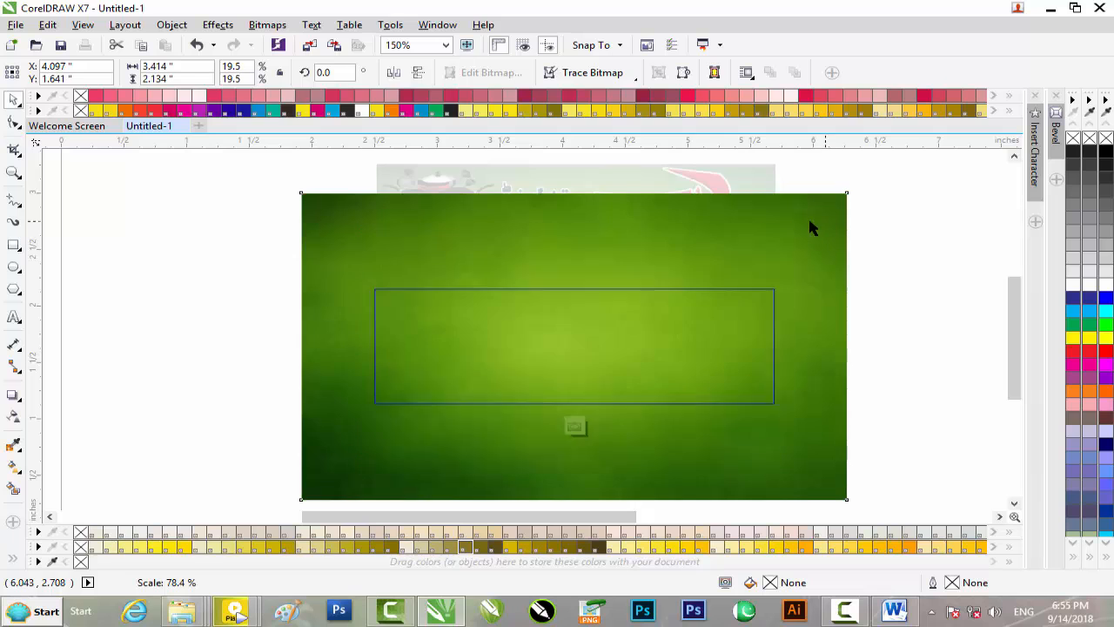
pyautogui.moveTo(574, 221); pyautogui.dragTo(575, 274)
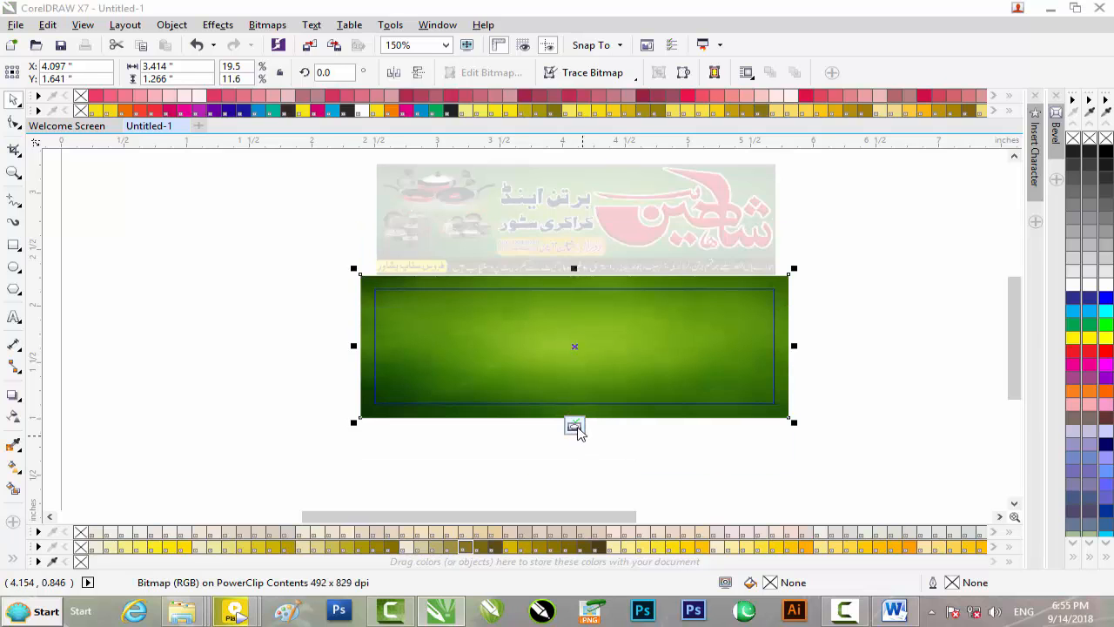
pyautogui.click(576, 426)
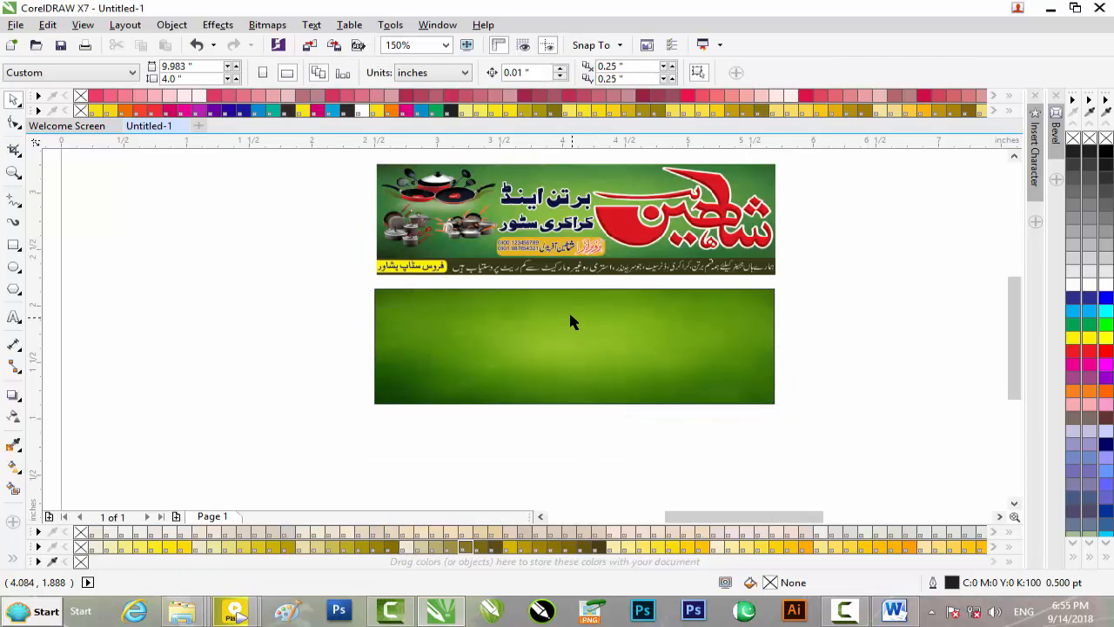
# Step: Add an outline-free dark olive 3.227 × 0.25 inch strip along the panel's bottom, and start a small rectangle
pyautogui.moveTo(1017, 313); pyautogui.dragTo(1017, 287)
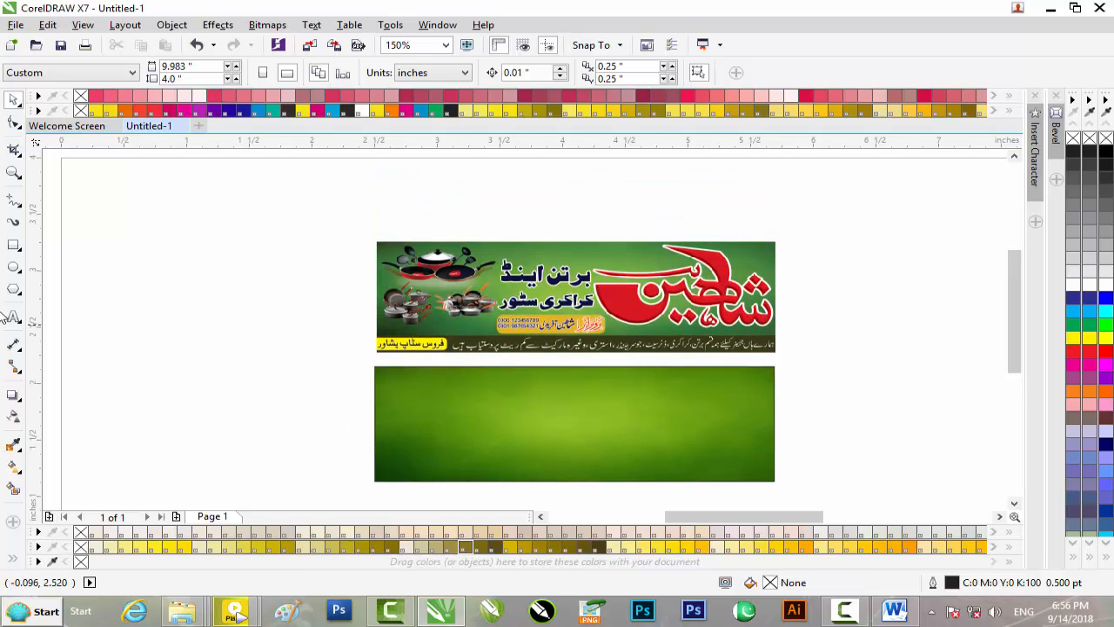
pyautogui.click(13, 246)
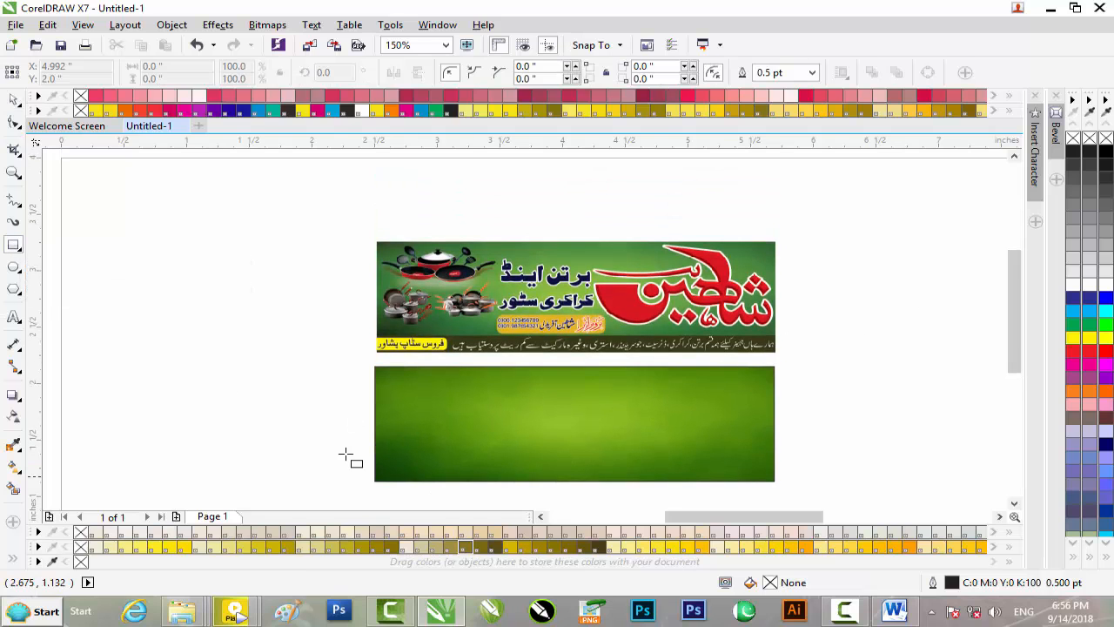
pyautogui.moveTo(374, 465); pyautogui.dragTo(780, 495)
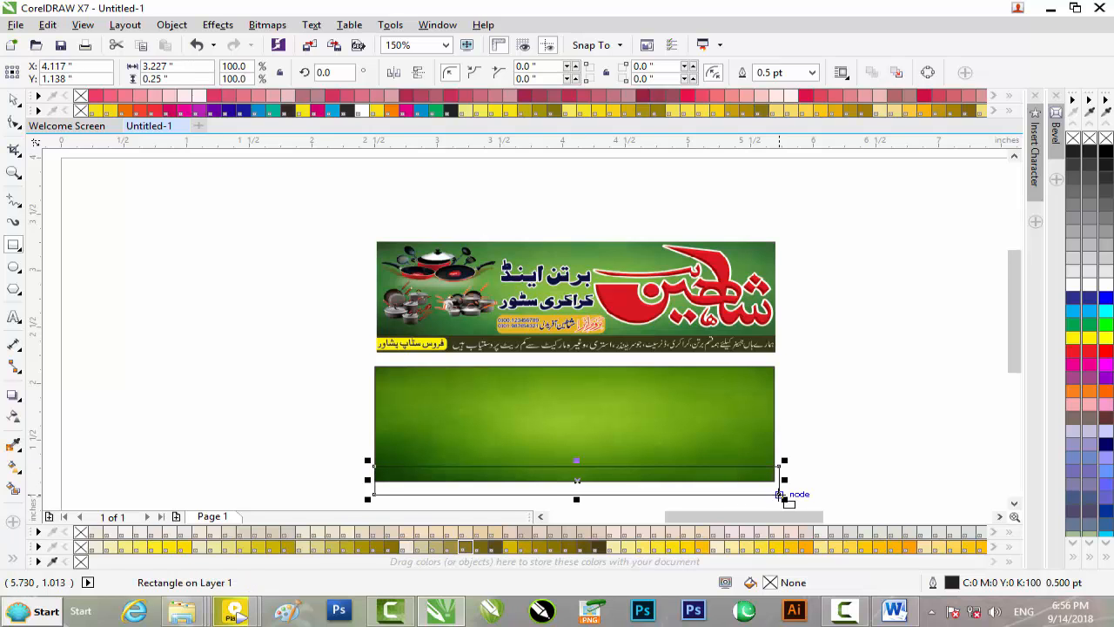
pyautogui.click(54, 558)
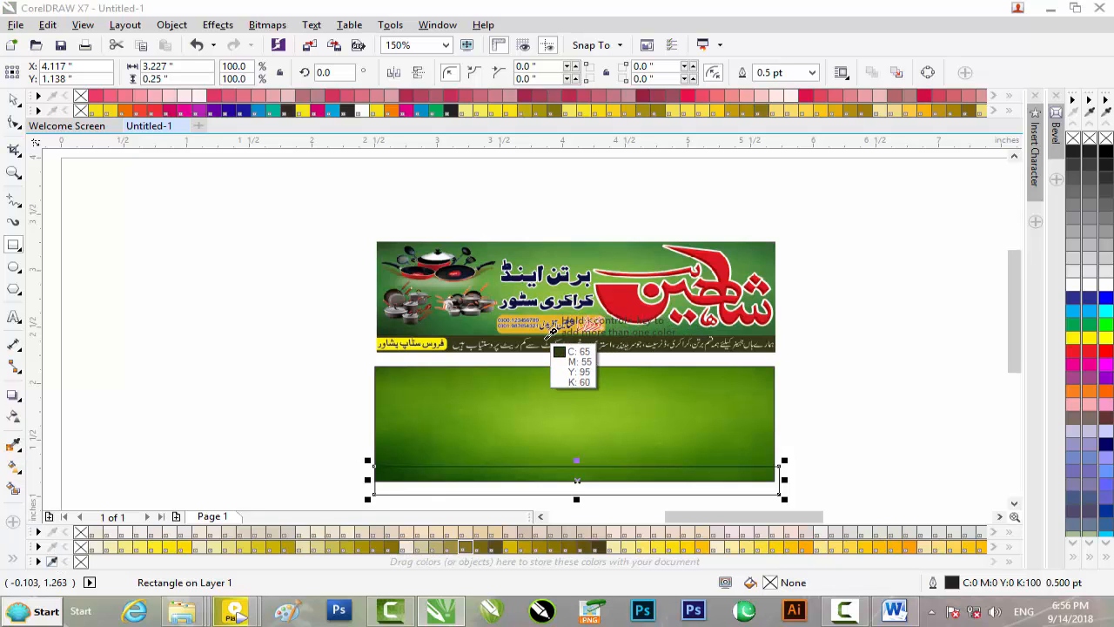
pyautogui.click(550, 345)
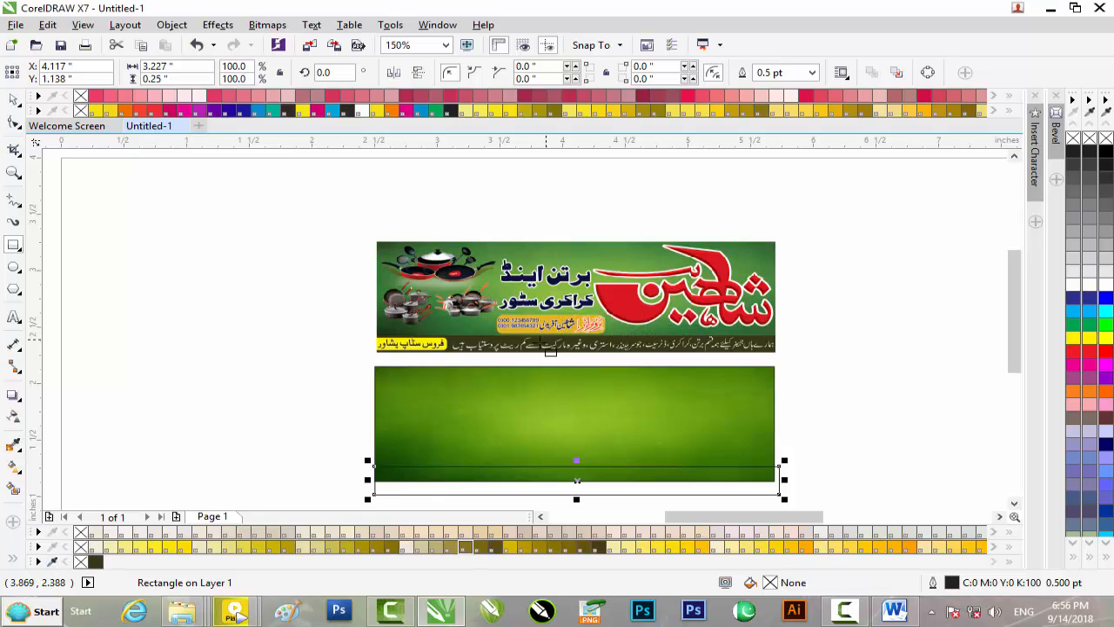
pyautogui.click(96, 562)
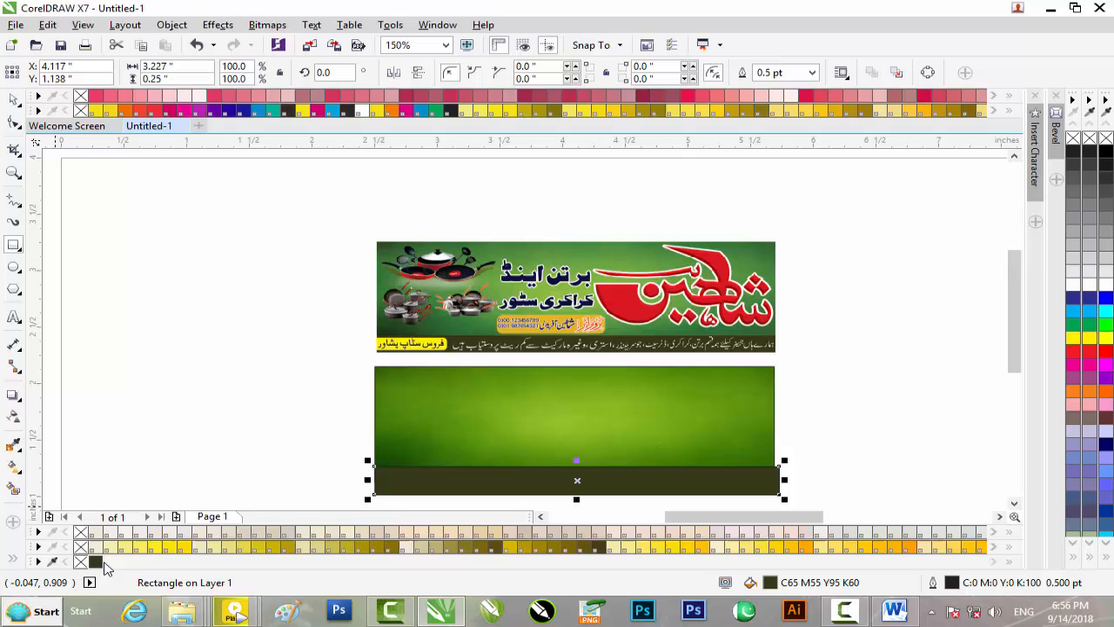
pyautogui.rightClick(1074, 139)
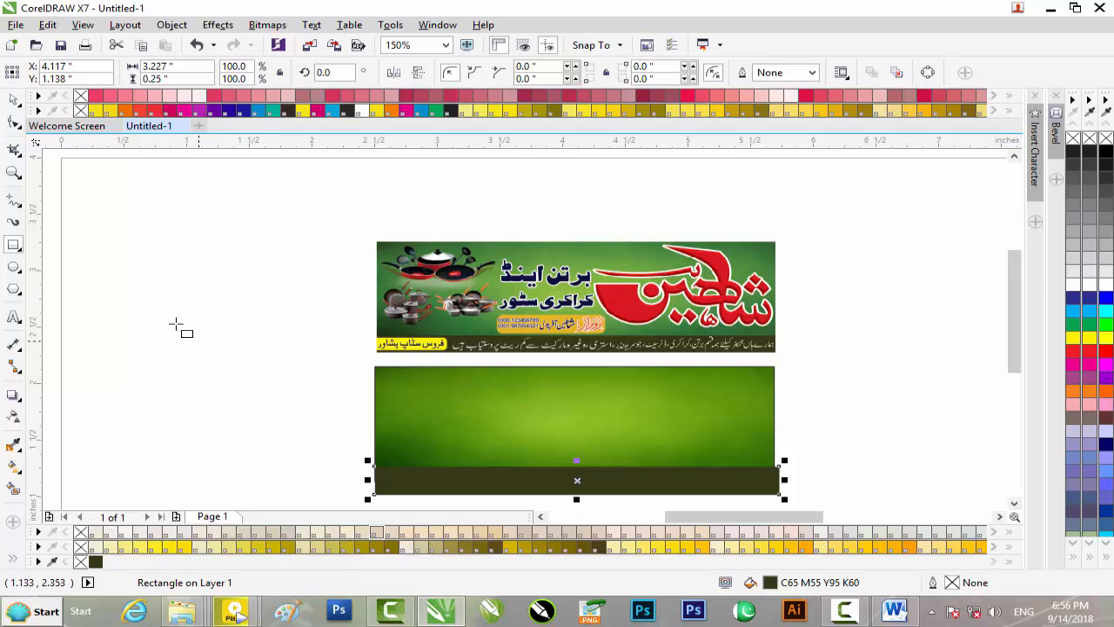
pyautogui.moveTo(179, 324); pyautogui.dragTo(295, 345)
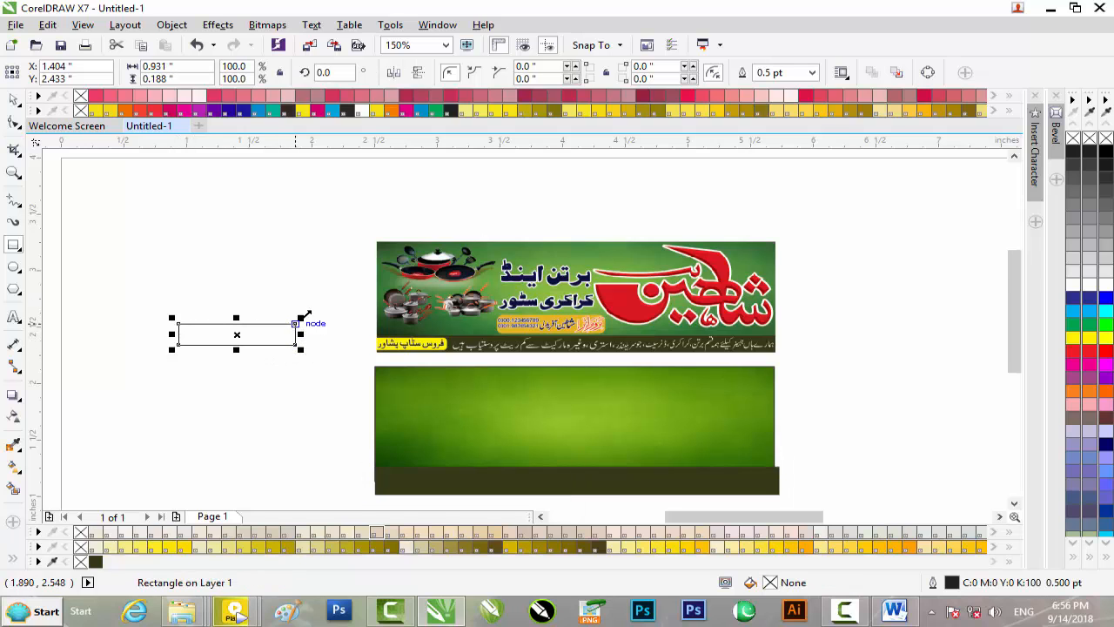
# Step: Round the small rectangle's corners and fill it with the banner's yellow, with no outline
pyautogui.click(17, 127)
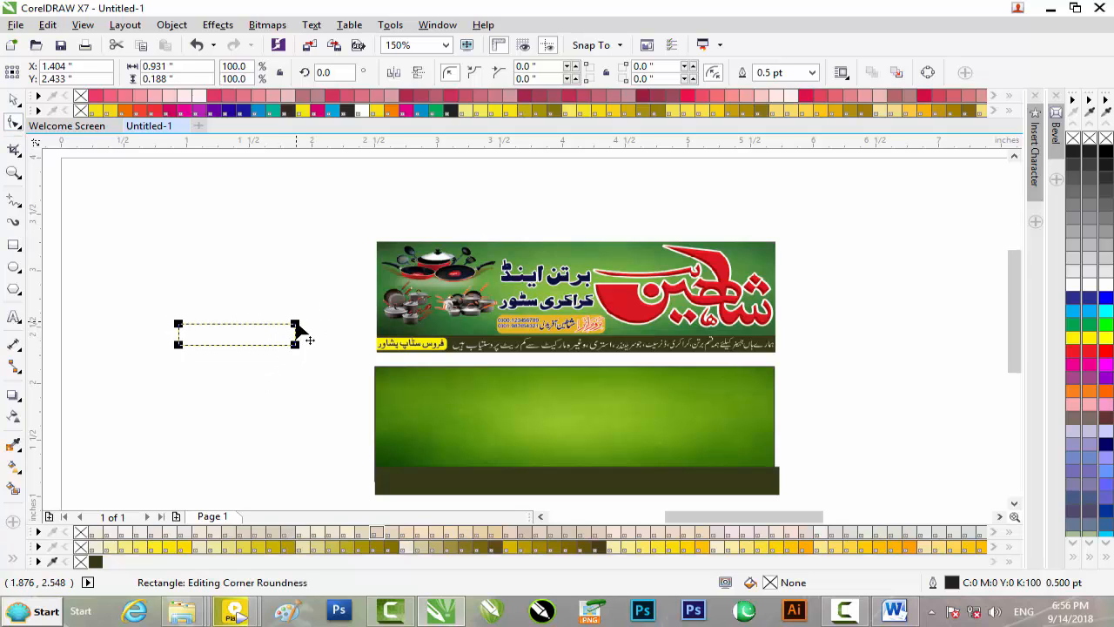
pyautogui.moveTo(296, 325); pyautogui.dragTo(293, 329)
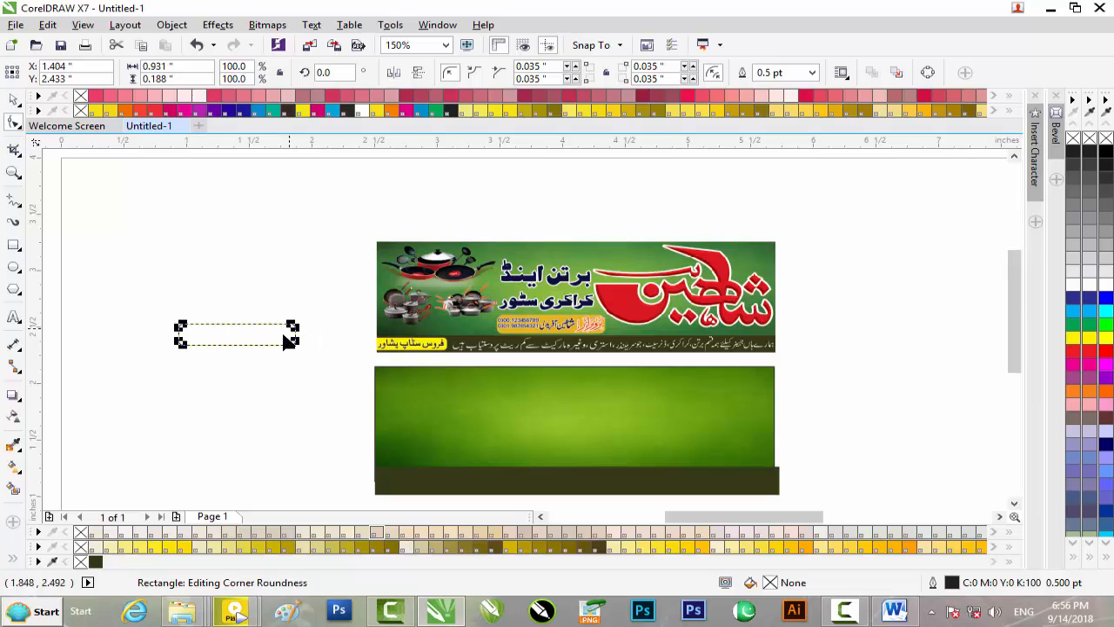
pyautogui.scroll(2, 286, 333)
pyautogui.scroll(-1, 332, 302)
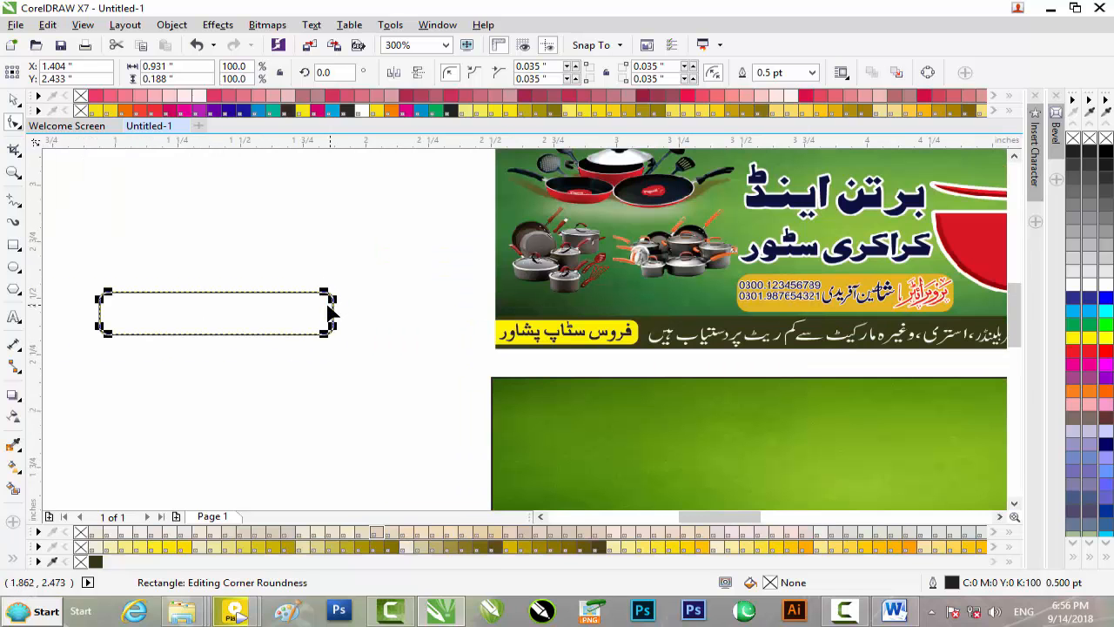
pyautogui.click(13, 101)
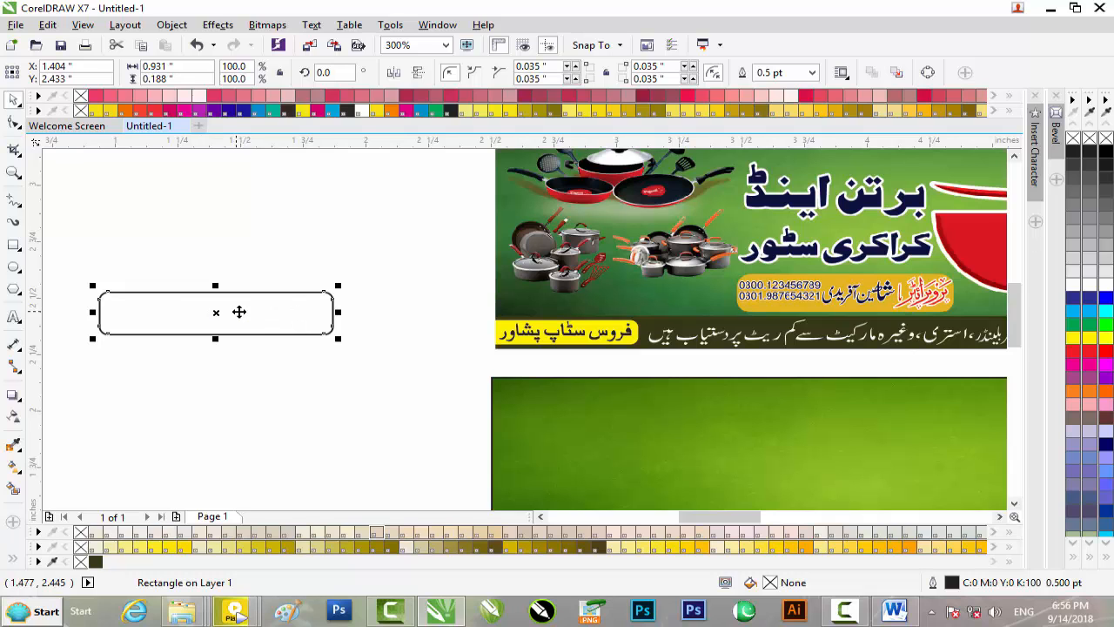
pyautogui.click(52, 563)
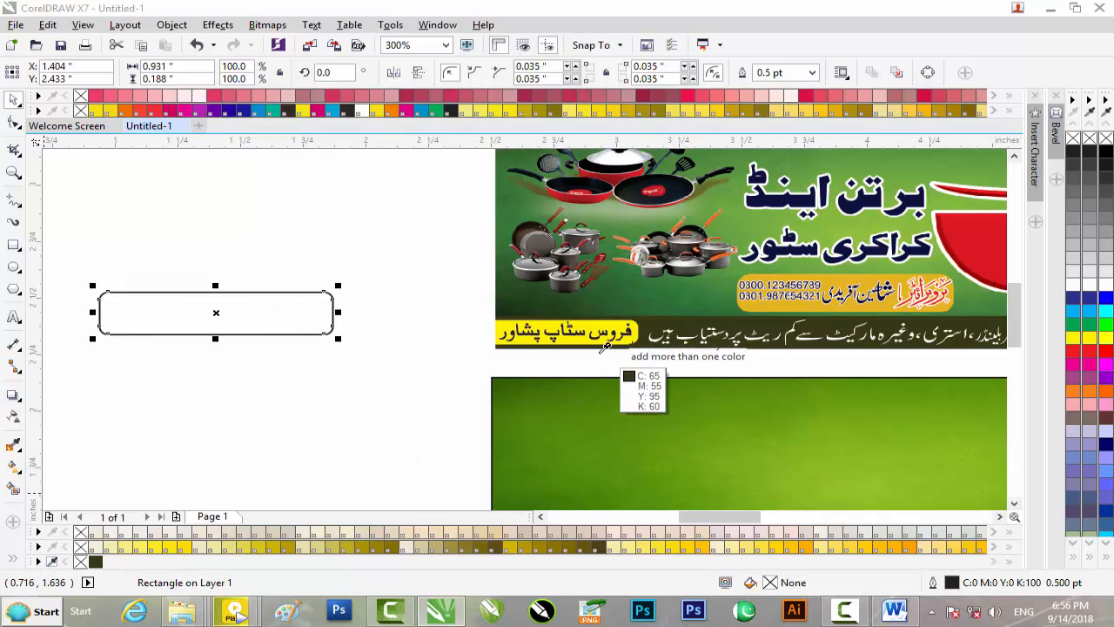
pyautogui.click(604, 331)
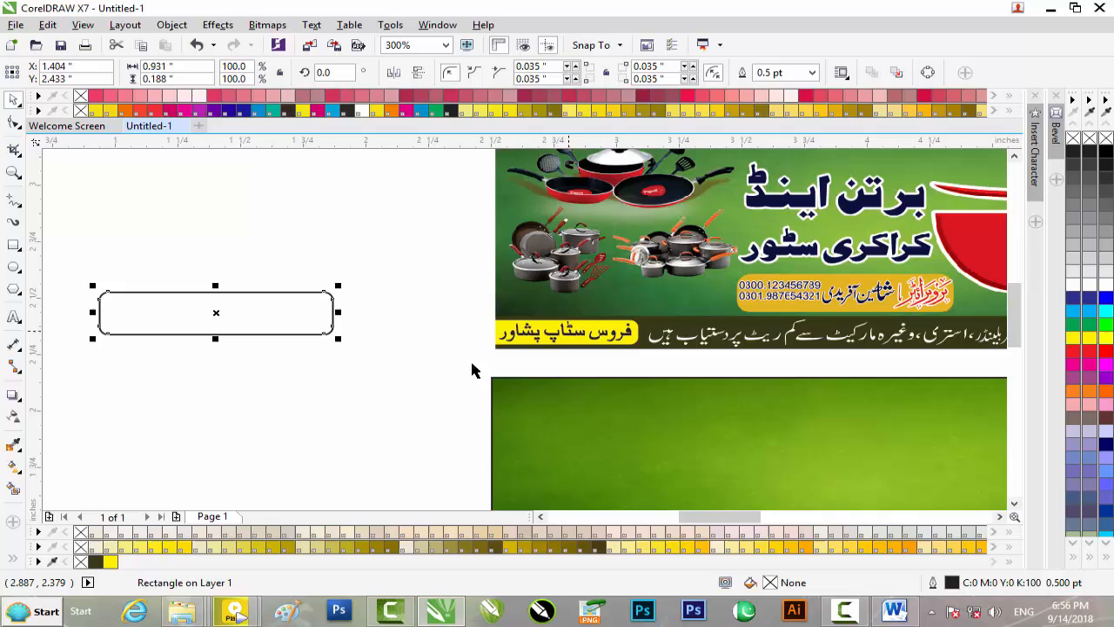
pyautogui.click(112, 562)
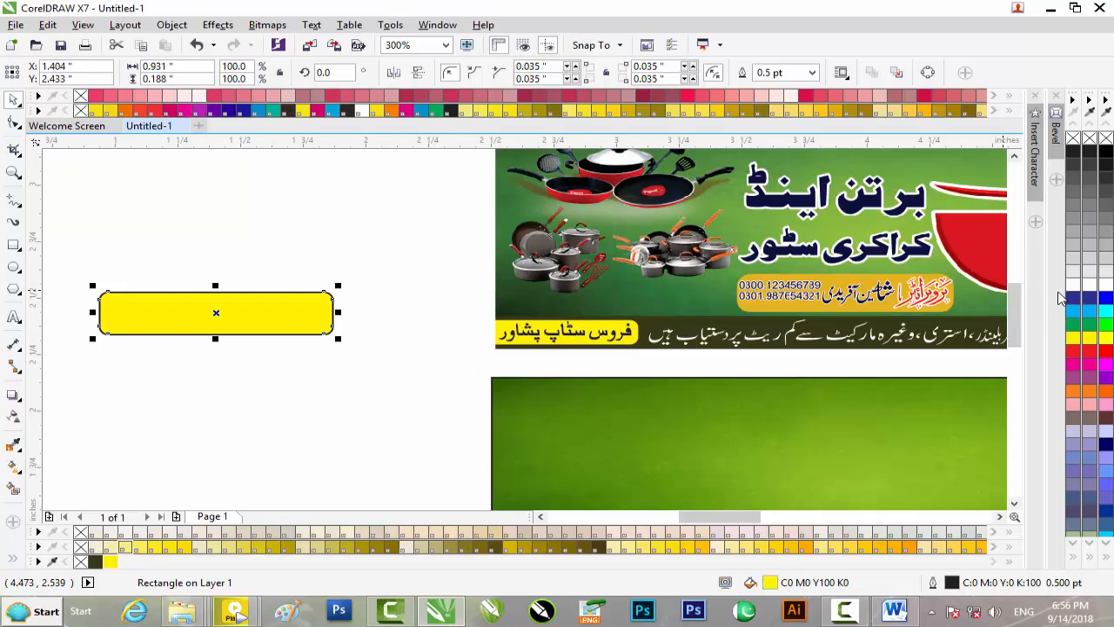
pyautogui.rightClick(1078, 139)
# Step: Move the yellow tab onto the strip's left end and narrow it to 0.844 inches
pyautogui.moveTo(292, 308); pyautogui.dragTo(687, 476)
pyautogui.scroll(-2, 687, 475)
pyautogui.scroll(4, 686, 475)
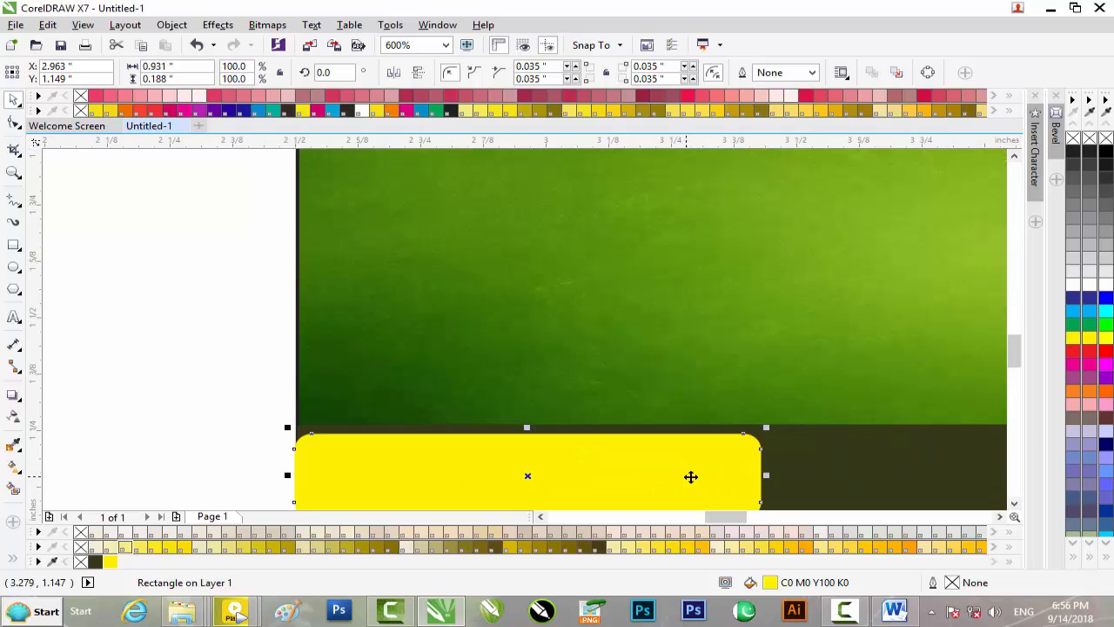
pyautogui.moveTo(766, 475); pyautogui.dragTo(721, 475)
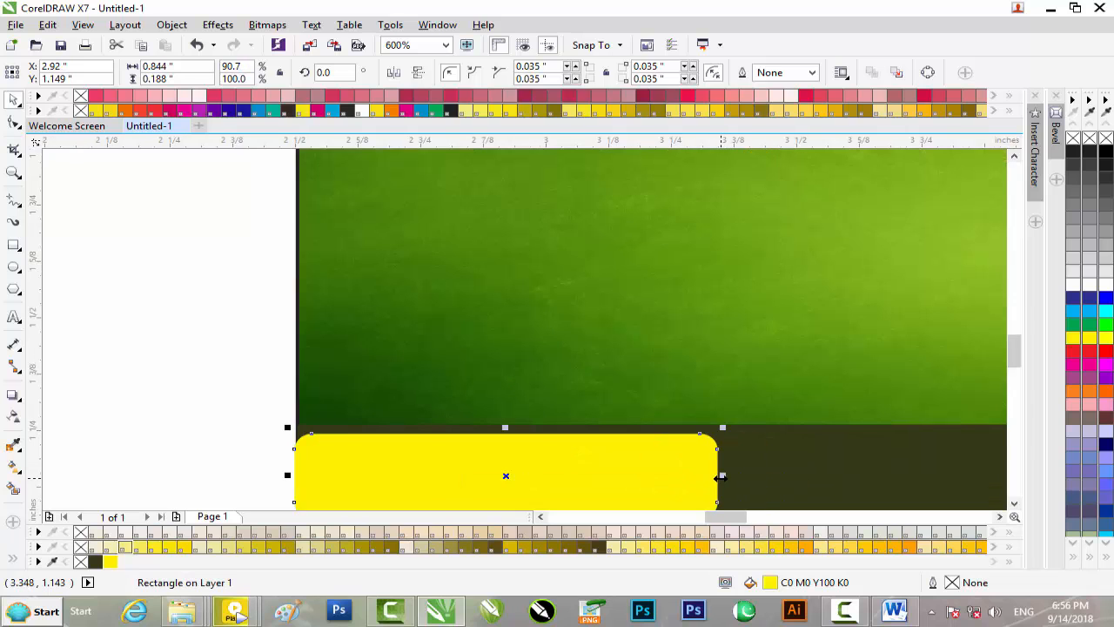
pyautogui.scroll(-2, 723, 476)
pyautogui.moveTo(1014, 356); pyautogui.dragTo(1015, 383)
pyautogui.moveTo(754, 517)
pyautogui.mouseDown()
pyautogui.moveTo(796, 517)
pyautogui.moveTo(774, 514)
pyautogui.mouseUp()
pyautogui.moveTo(909, 439); pyautogui.dragTo(148, 331)
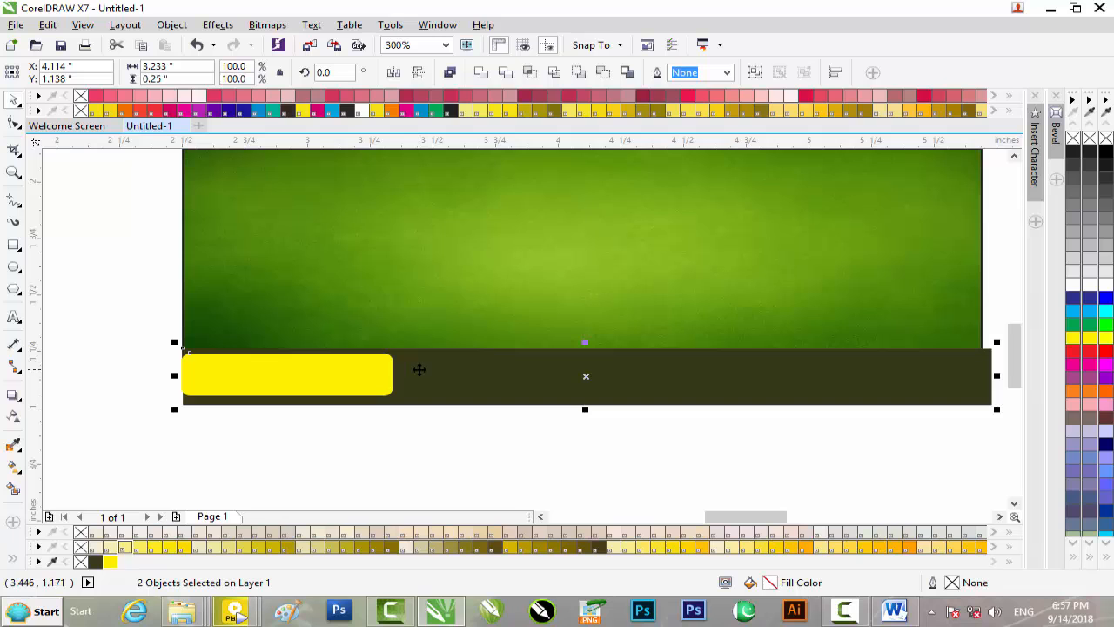
# Step: PowerClip the yellow tab and dark strip inside the green background, nudging them up slightly
pyautogui.rightClick(420, 370)
pyautogui.click(474, 28)
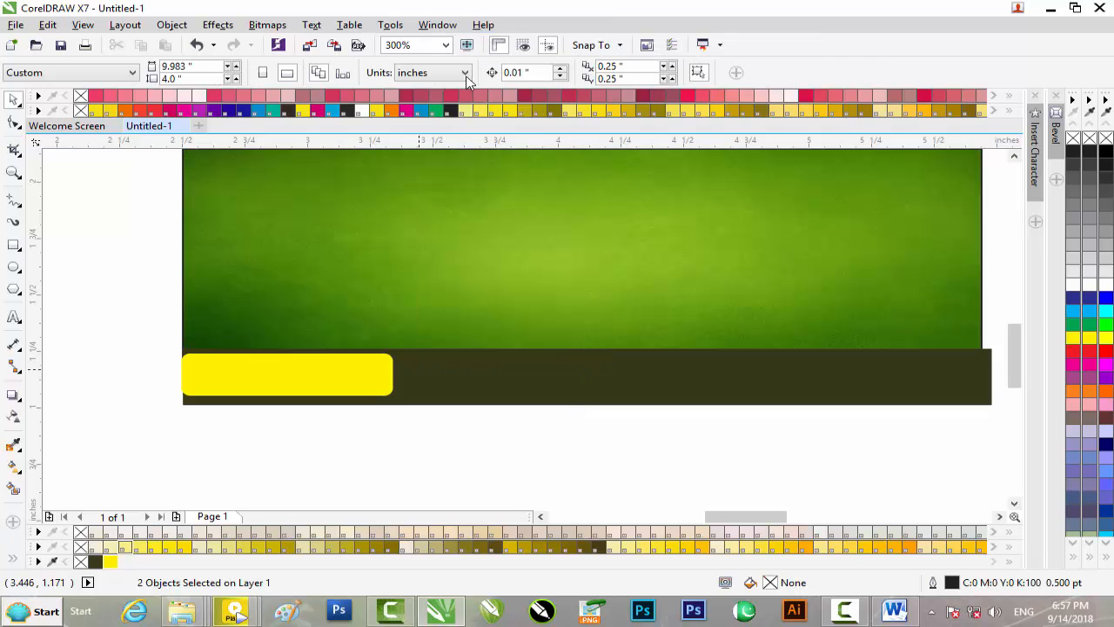
pyautogui.click(383, 233)
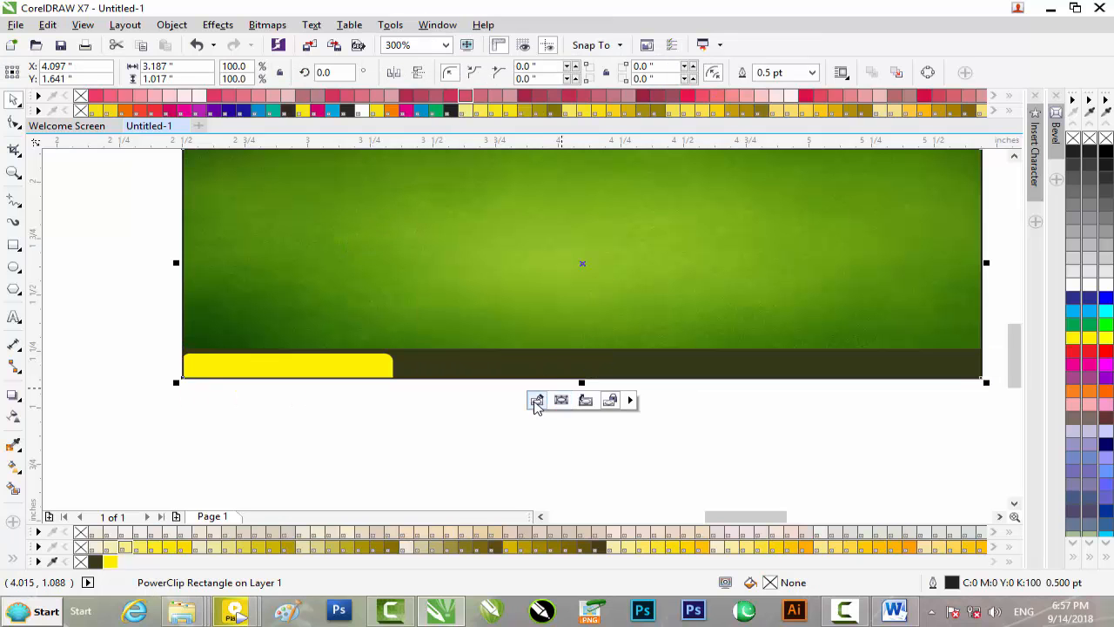
pyautogui.click(536, 402)
pyautogui.click(713, 396)
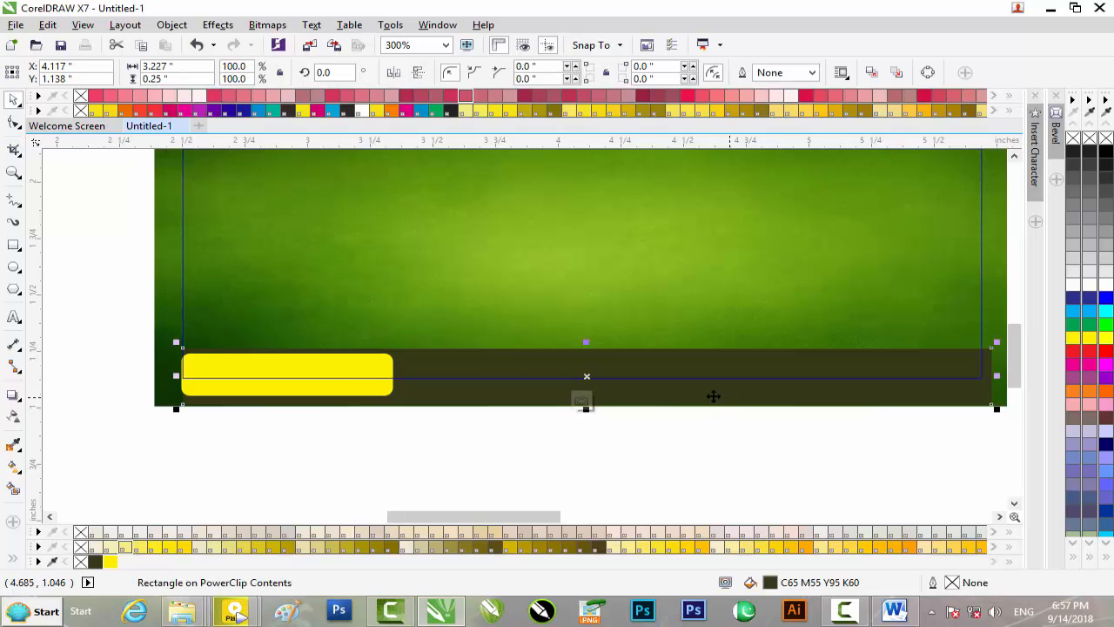
pyautogui.keyDown('shift'); pyautogui.click(340, 371); pyautogui.keyUp('shift')
pyautogui.press('Up')
pyautogui.press('Up')
pyautogui.press('Up')
pyautogui.press('Up')
pyautogui.press('Up')
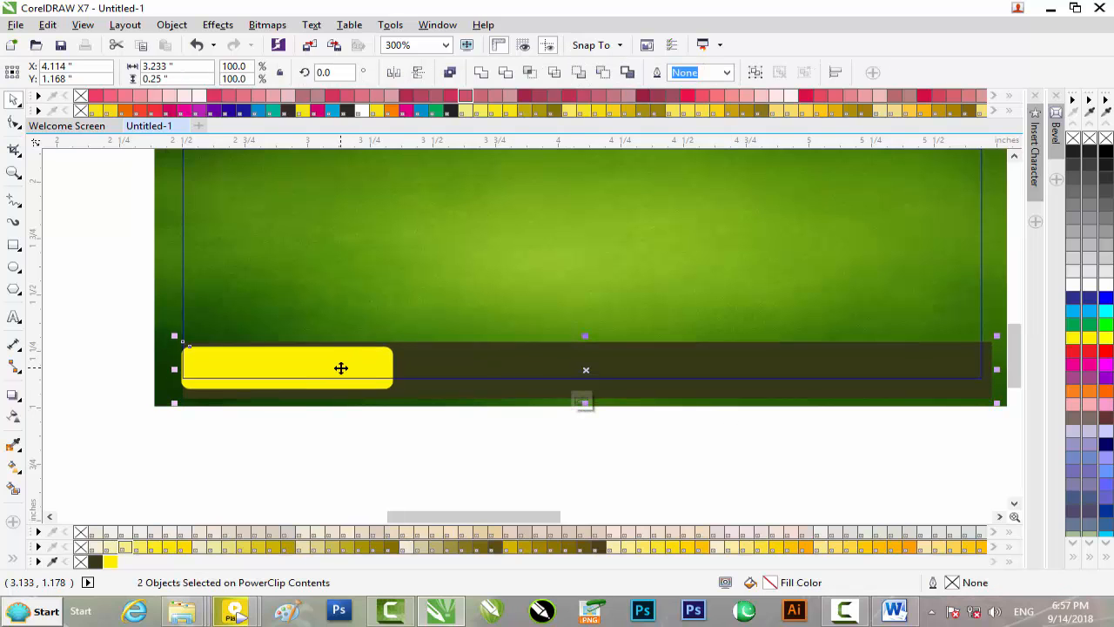
pyautogui.press('Left')
pyautogui.press('Up')
pyautogui.press('Up')
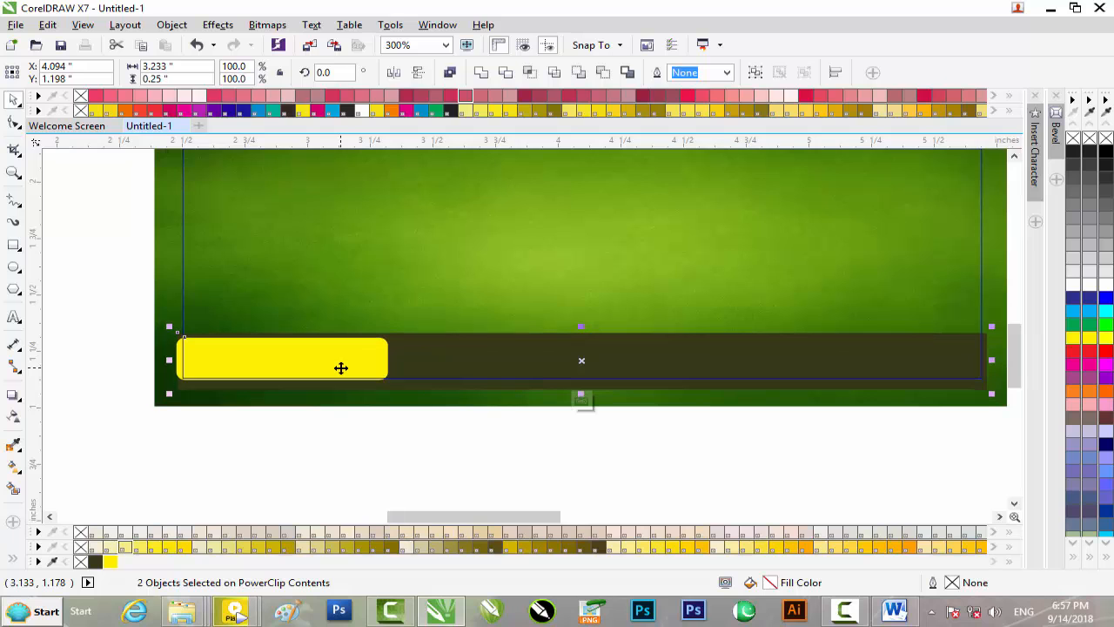
pyautogui.click(581, 402)
# Step: Make the clipped yellow tab shorter and narrow it to 0.704 inches
pyautogui.click(579, 425)
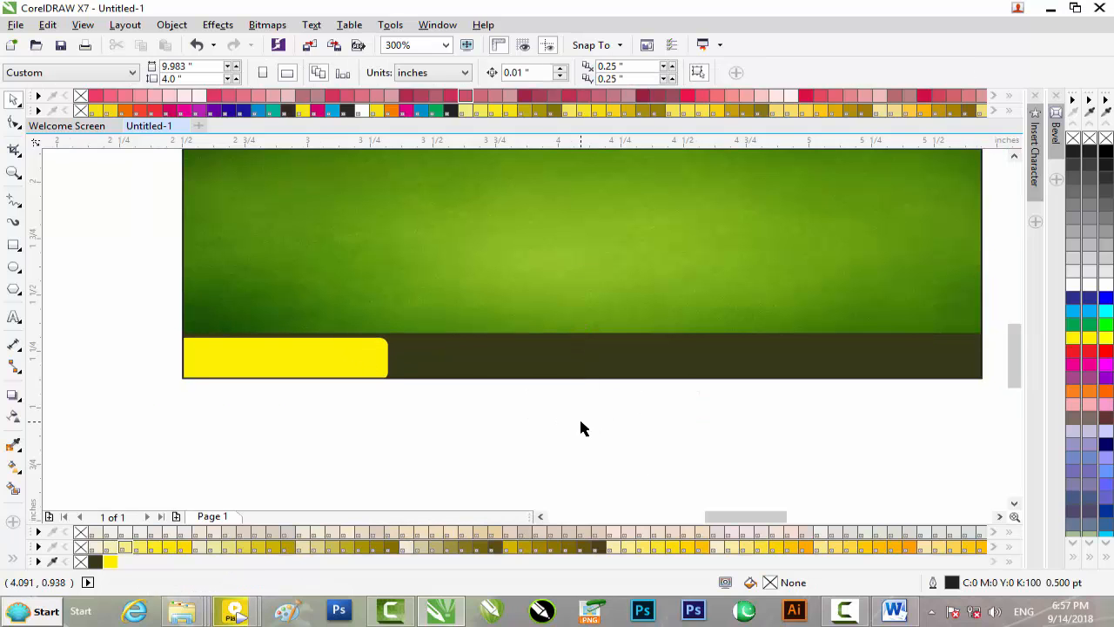
pyautogui.click(314, 363)
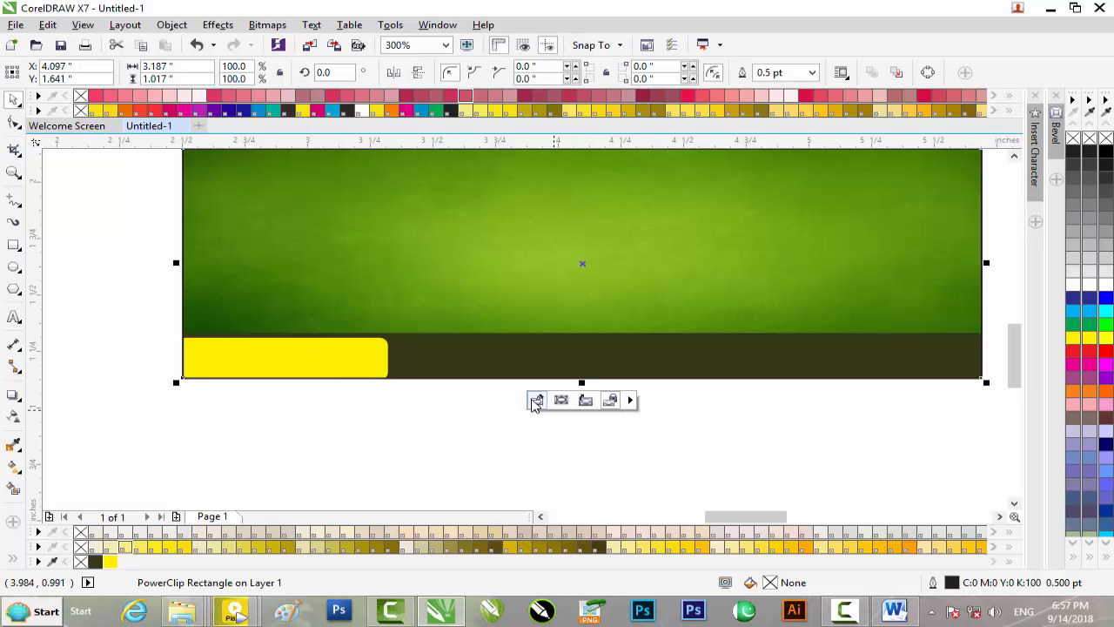
pyautogui.click(537, 400)
pyautogui.scroll(2, 233, 345)
pyautogui.click(304, 332)
pyautogui.moveTo(331, 321); pyautogui.dragTo(332, 329)
pyautogui.press('Up')
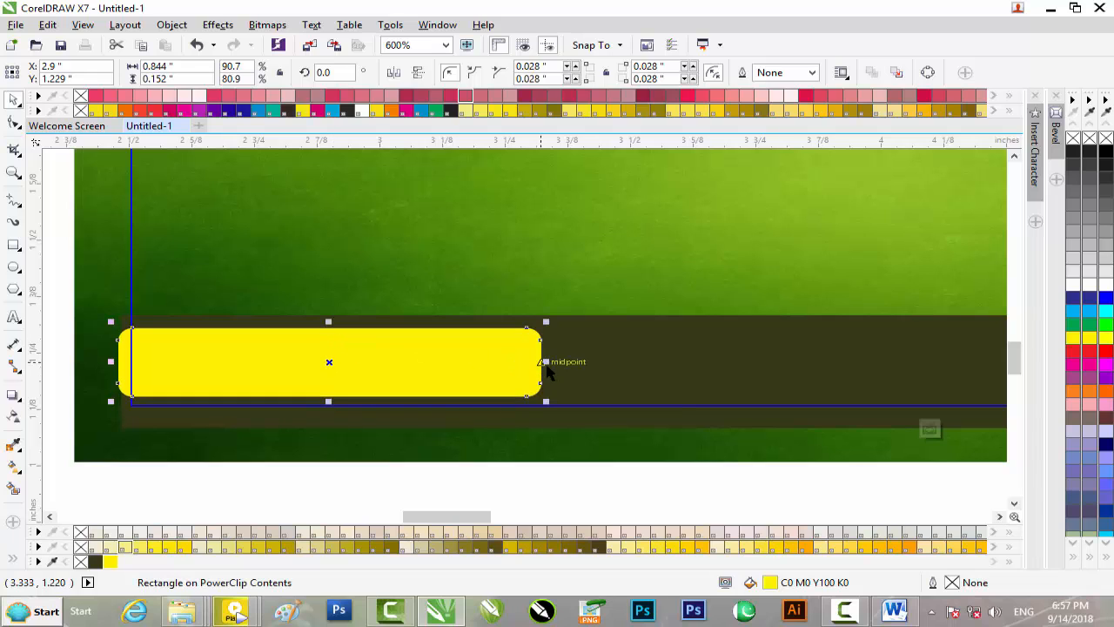
pyautogui.moveTo(546, 362); pyautogui.dragTo(472, 362)
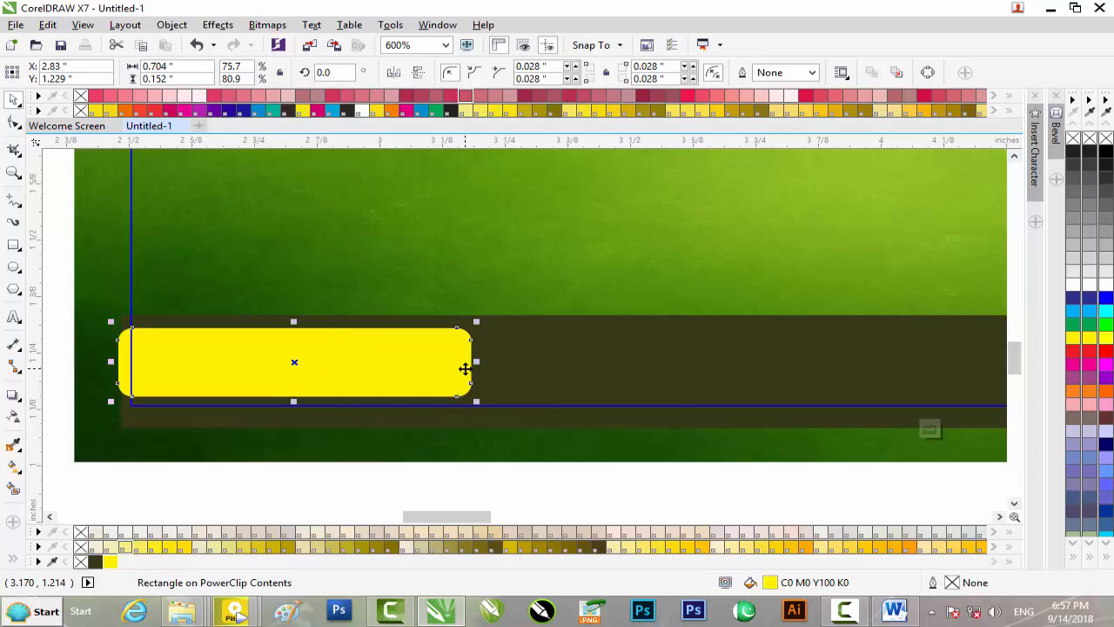
pyautogui.click(929, 429)
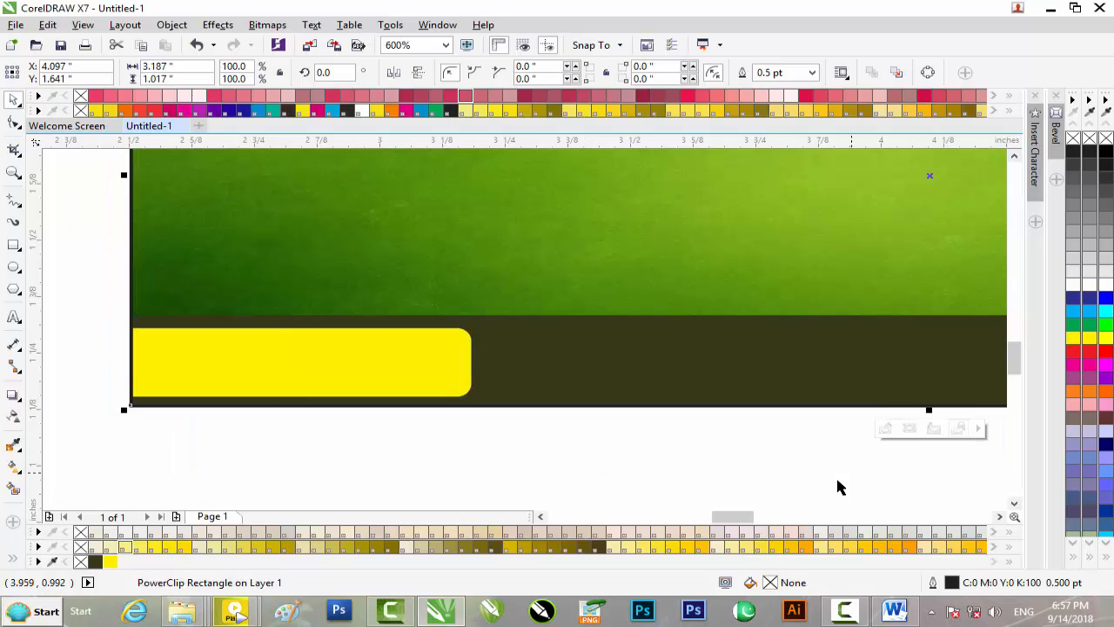
pyautogui.scroll(1, 774, 438)
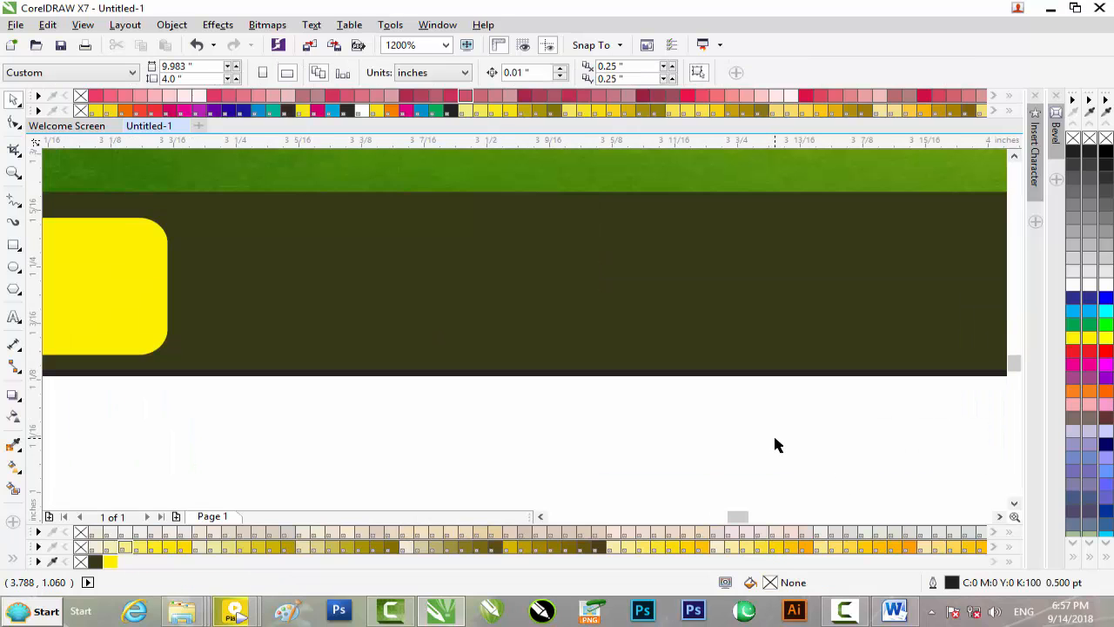
pyautogui.scroll(-2, 775, 438)
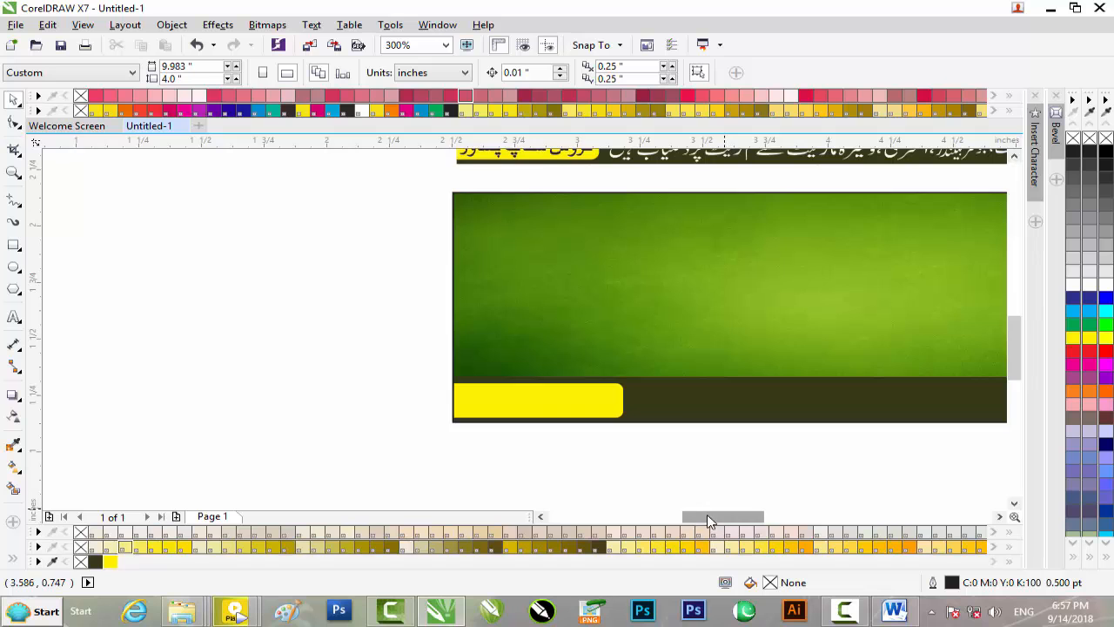
pyautogui.moveTo(716, 517); pyautogui.dragTo(741, 517)
pyautogui.scroll(-1, 853, 413)
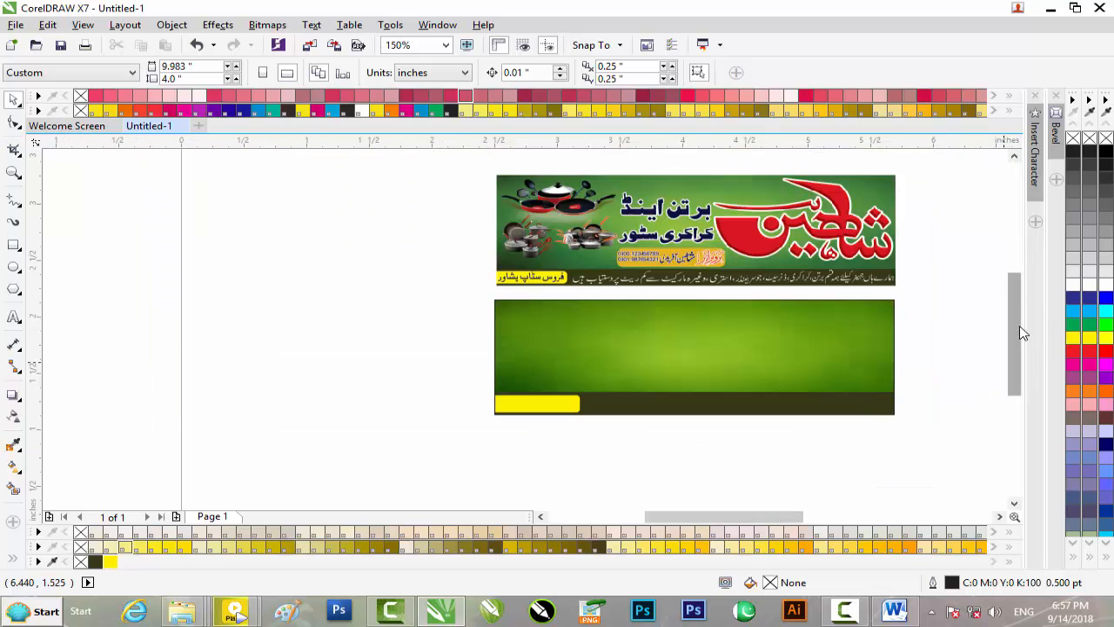
pyautogui.moveTo(1020, 328); pyautogui.dragTo(1010, 299)
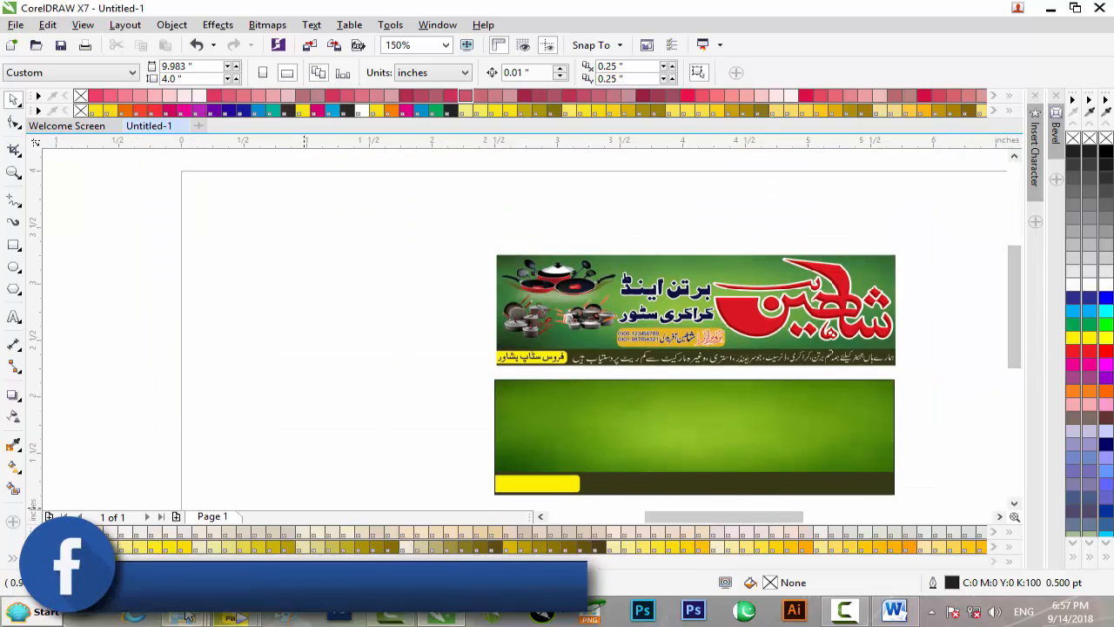
# Step: Drag Untitled-1.cdr from the project folder onto the page as a 3.184 × 1.012 inch copy
pyautogui.moveTo(181, 611)
pyautogui.click(113, 498)
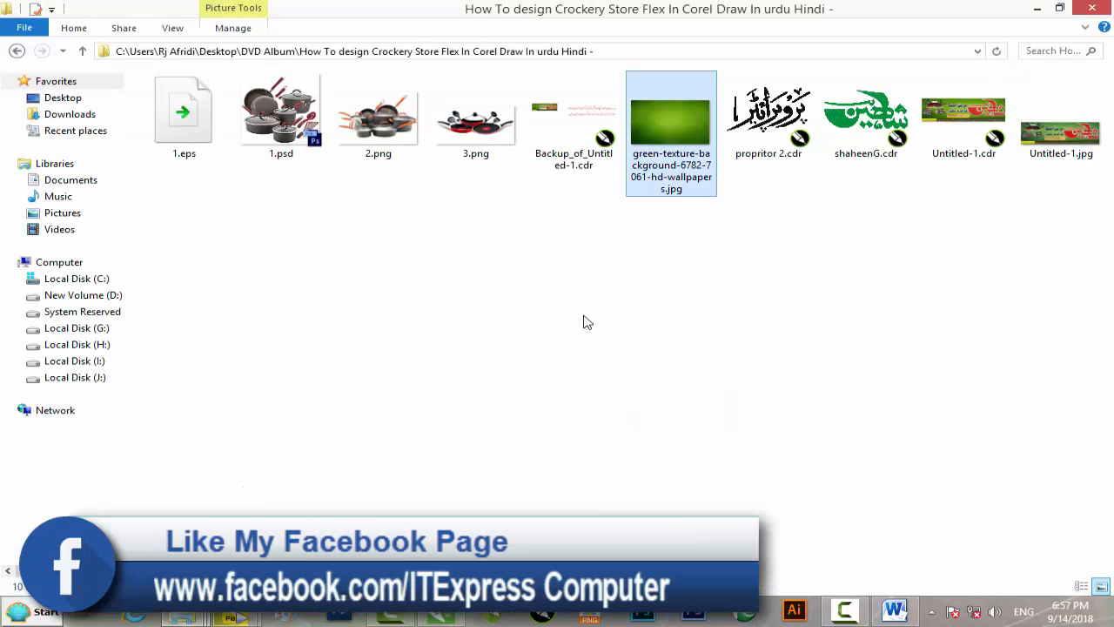
pyautogui.moveTo(963, 118); pyautogui.dragTo(295, 231)
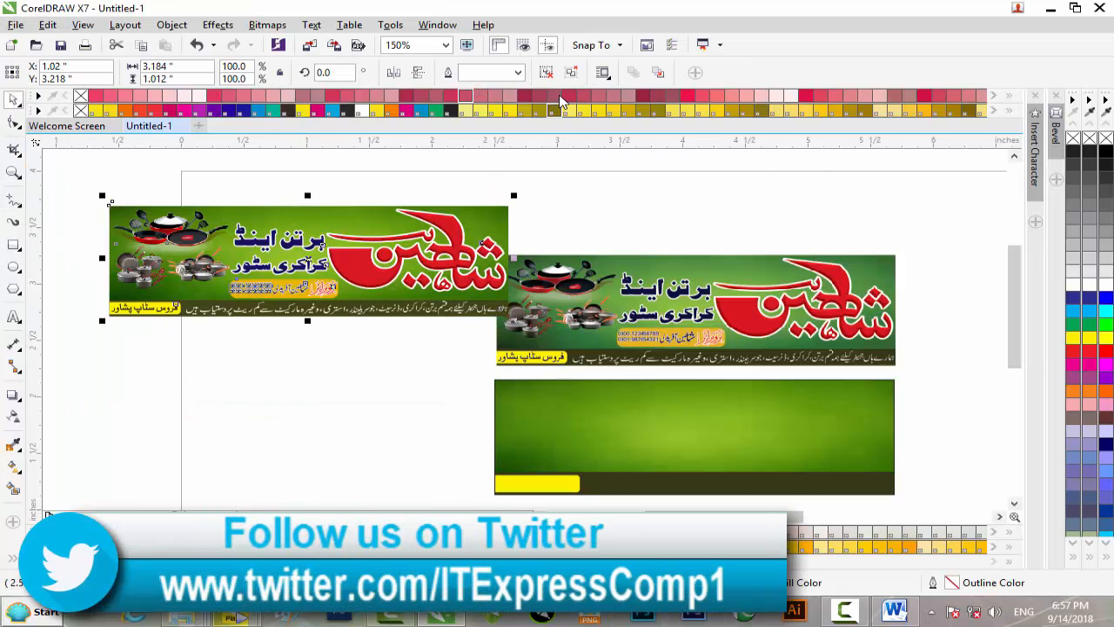
# Step: Move the red Shaheen logo to the green panel's right side, scaled to 1.256 × 0.633 inches
pyautogui.click(558, 185)
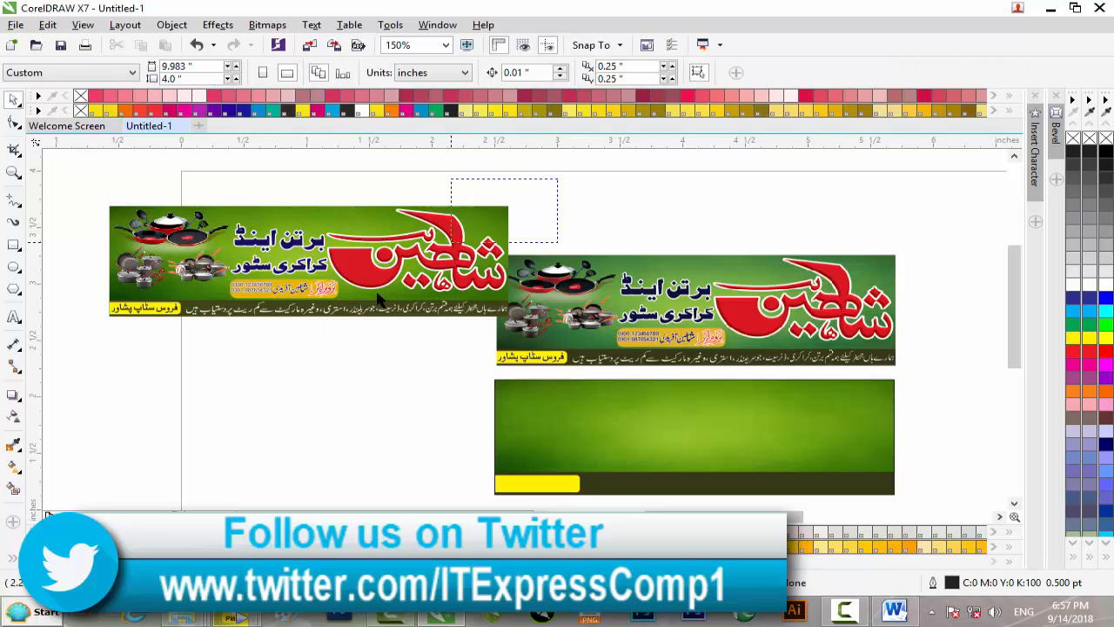
pyautogui.moveTo(318, 298); pyautogui.dragTo(320, 303)
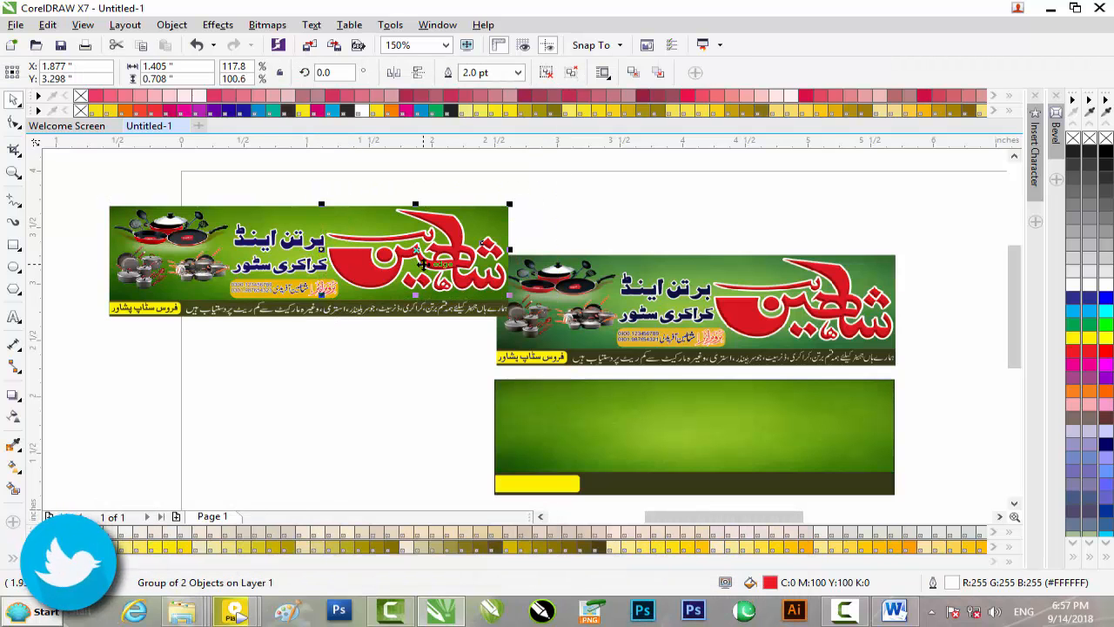
pyautogui.moveTo(422, 254); pyautogui.dragTo(809, 425)
pyautogui.scroll(1, 848, 416)
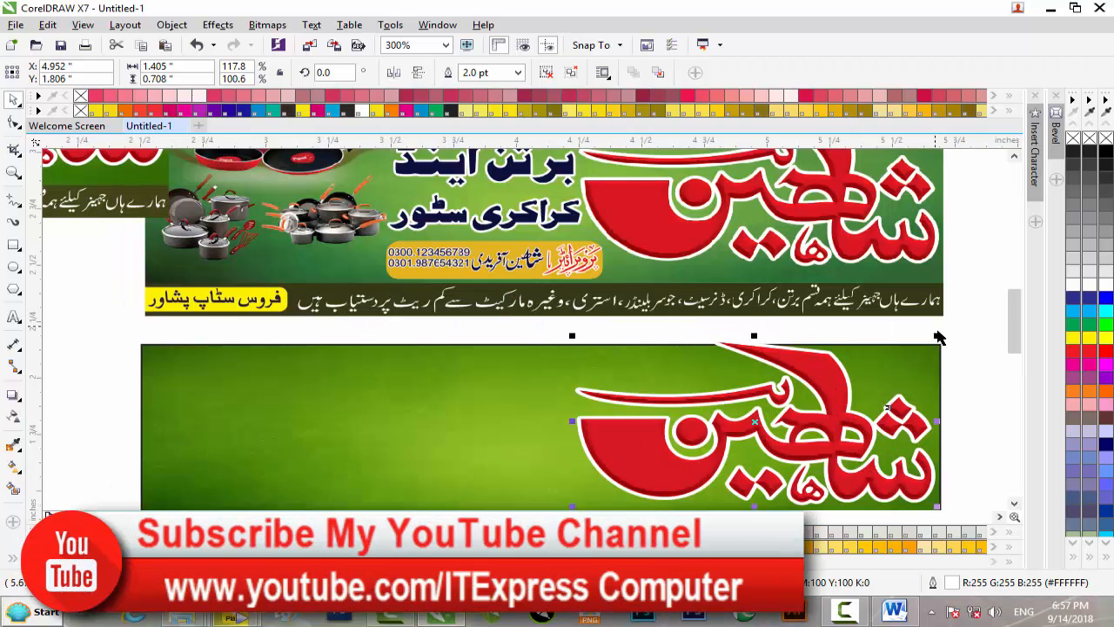
pyautogui.moveTo(939, 337); pyautogui.dragTo(920, 345)
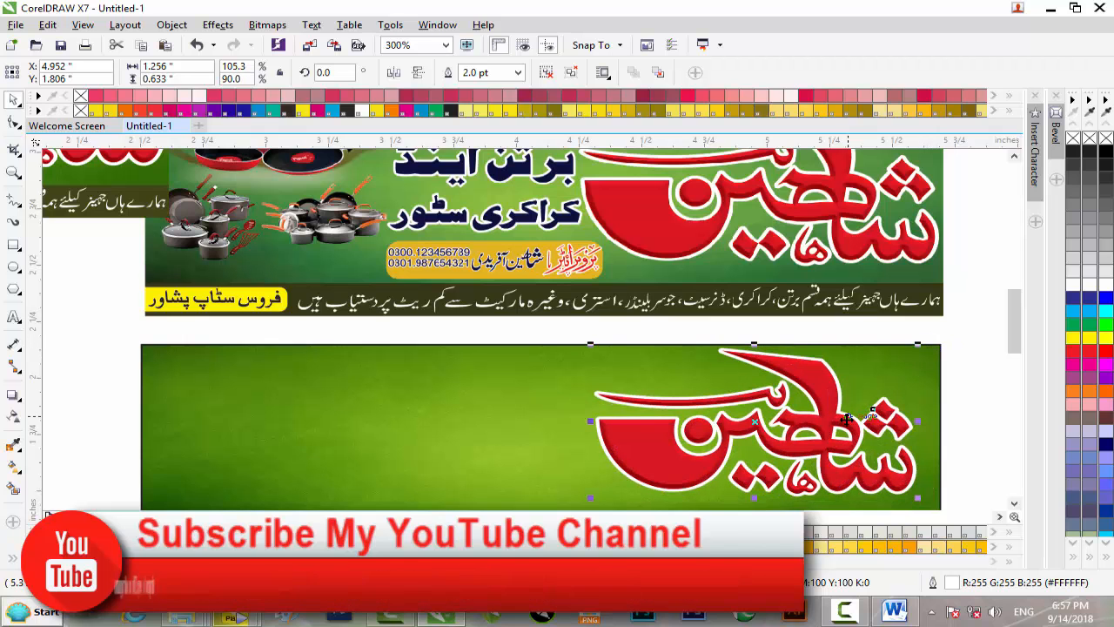
pyautogui.press('Right')
pyautogui.press('Right')
pyautogui.press('Right')
pyautogui.press('Right')
pyautogui.press('Right')
pyautogui.press('Right')
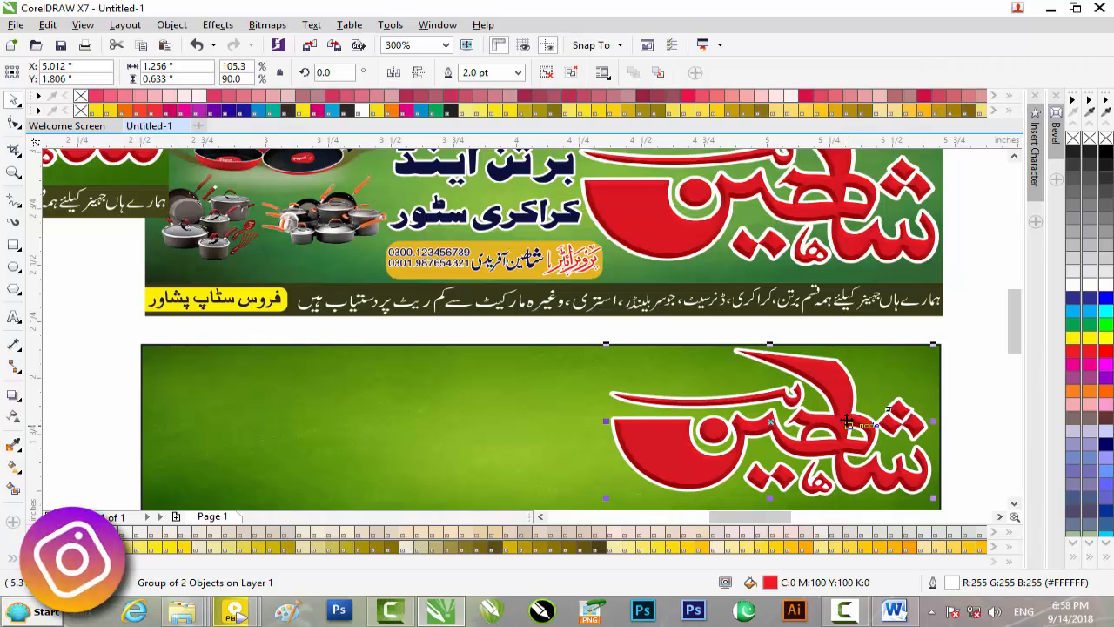
pyautogui.scroll(-2, 579, 315)
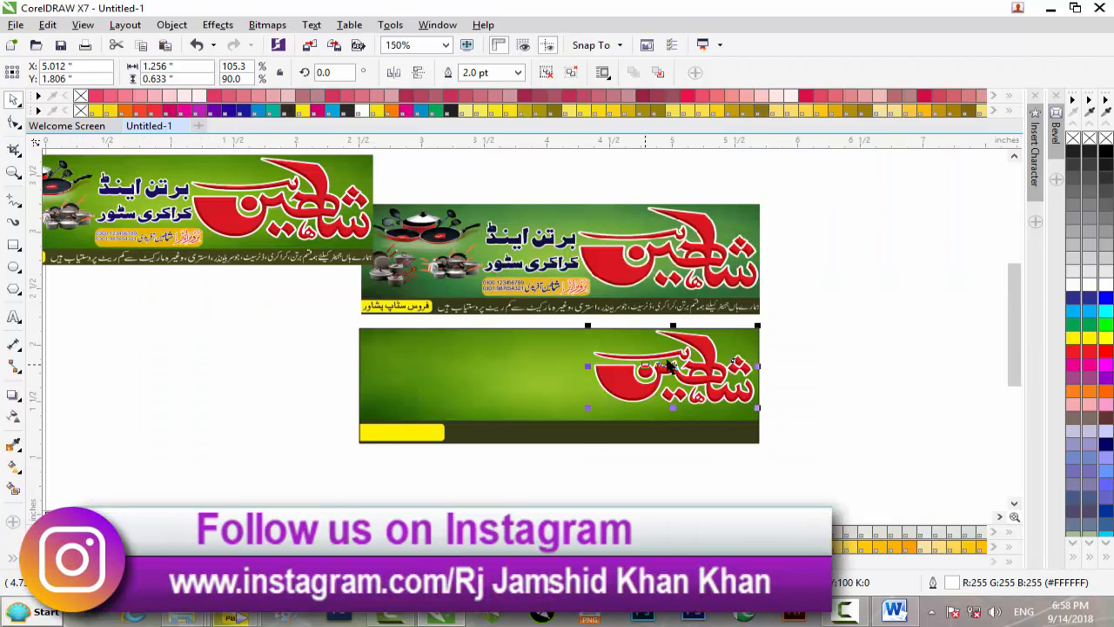
pyautogui.moveTo(1022, 355); pyautogui.dragTo(1013, 323)
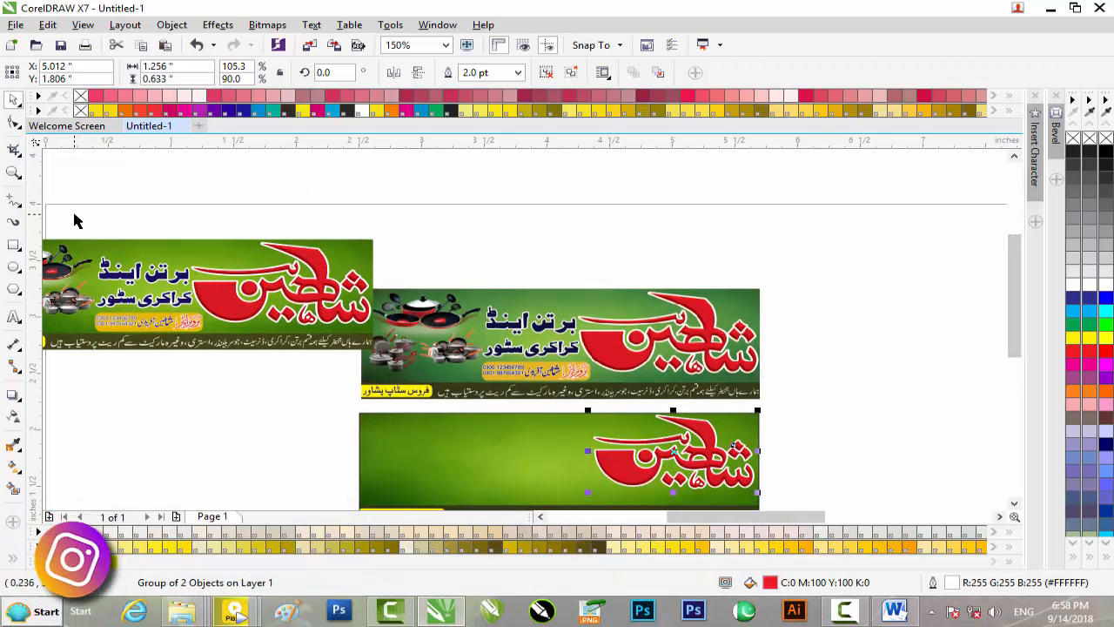
pyautogui.moveTo(782, 520); pyautogui.dragTo(754, 522)
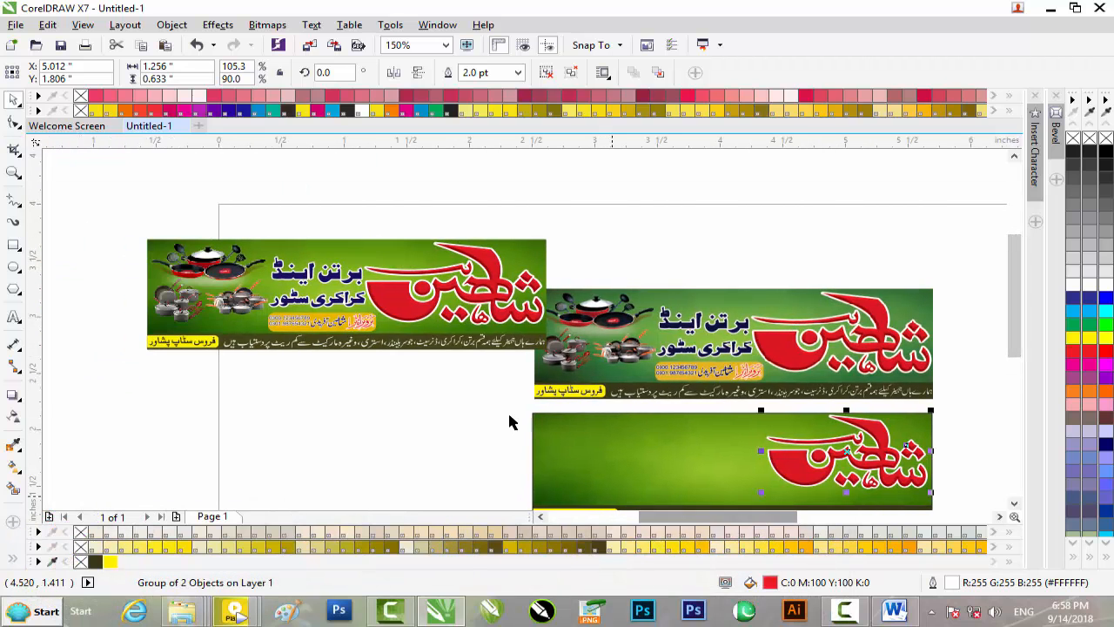
pyautogui.moveTo(122, 210); pyautogui.dragTo(372, 312)
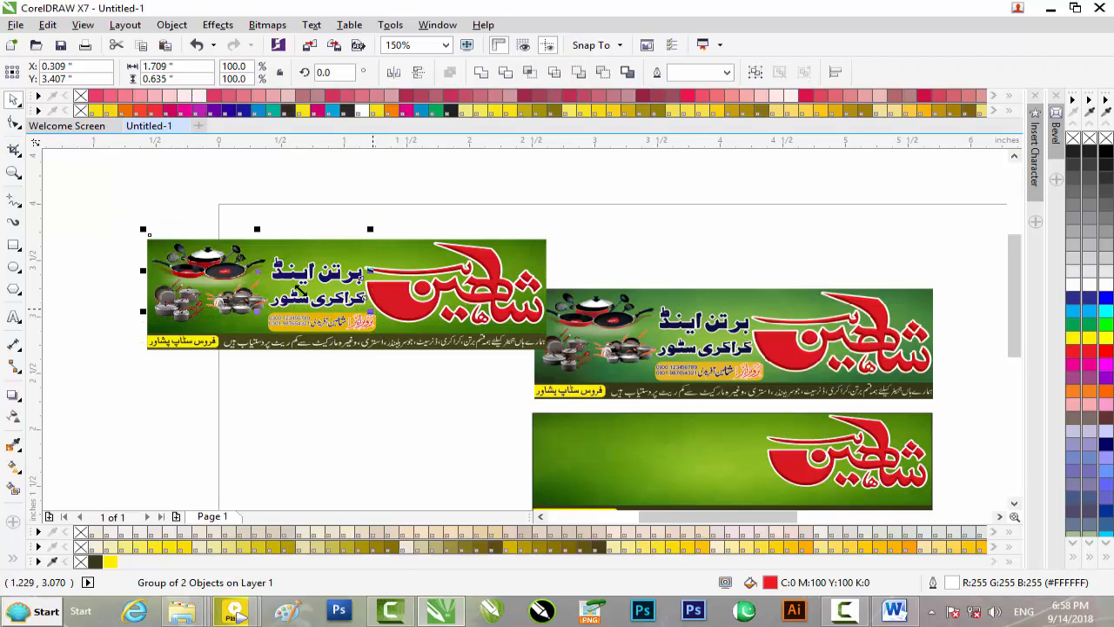
# Step: Copy the Urdu shop-name headings and both cookware pictures onto the bottom banner beside the logo
pyautogui.moveTo(279, 268); pyautogui.dragTo(670, 448)
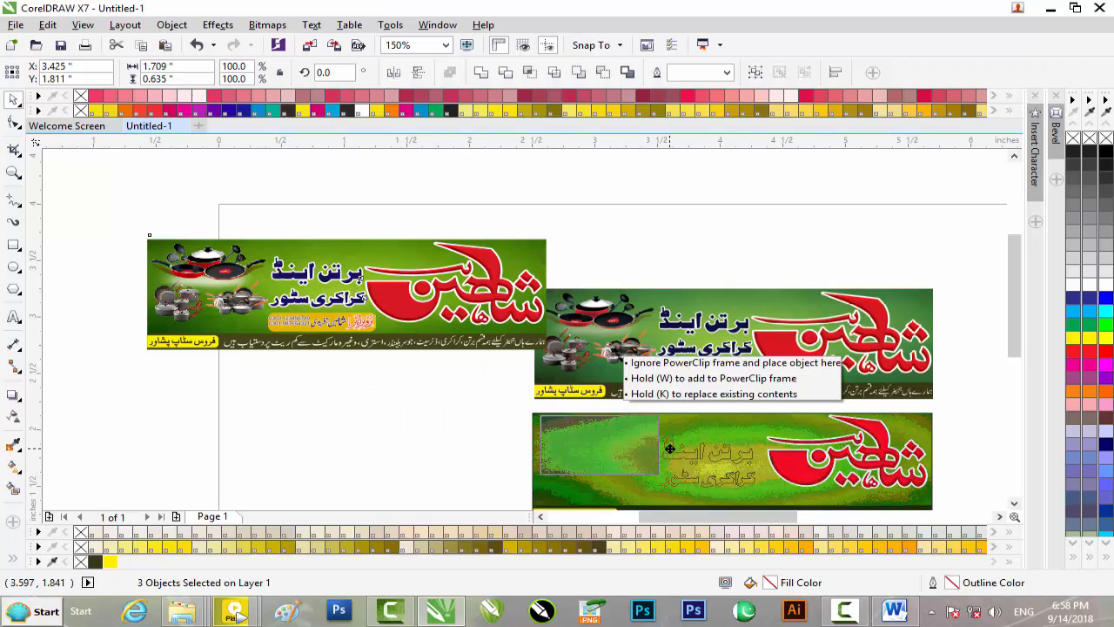
pyautogui.moveTo(670, 448); pyautogui.dragTo(668, 447)
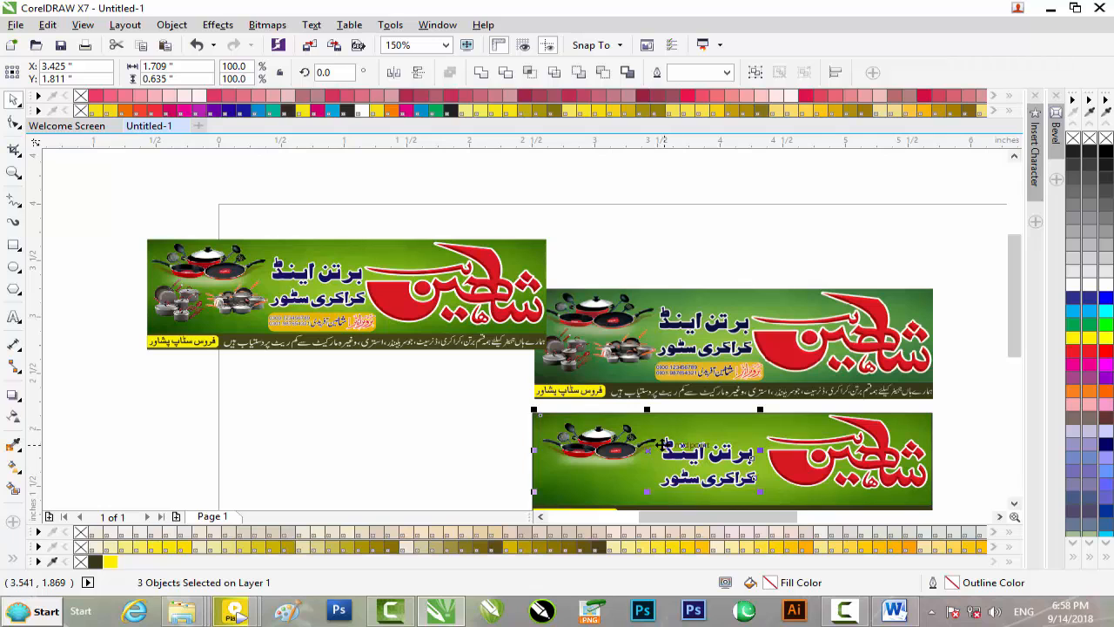
pyautogui.click(233, 304)
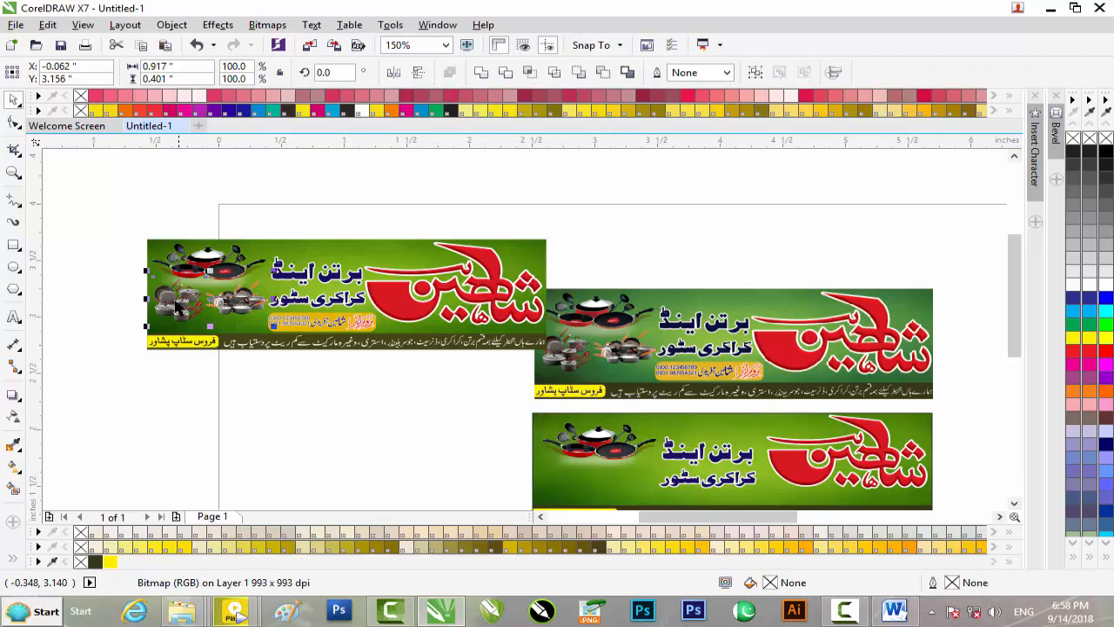
pyautogui.keyDown('shift'); pyautogui.click(176, 301); pyautogui.keyUp('shift')
pyautogui.moveTo(176, 301); pyautogui.dragTo(565, 483)
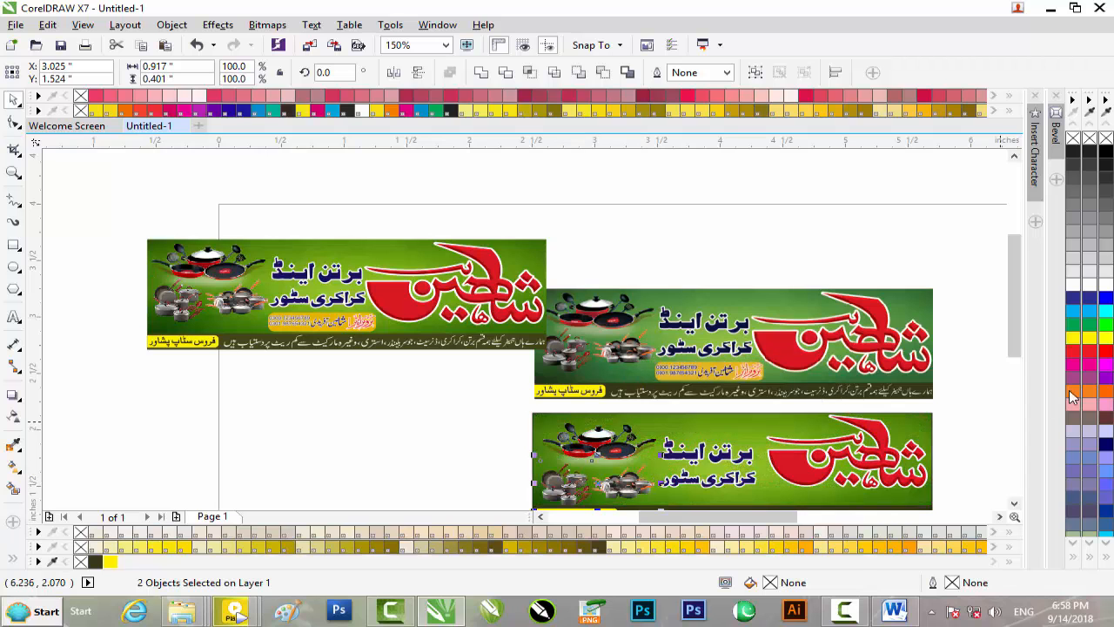
pyautogui.moveTo(1011, 337); pyautogui.dragTo(1000, 383)
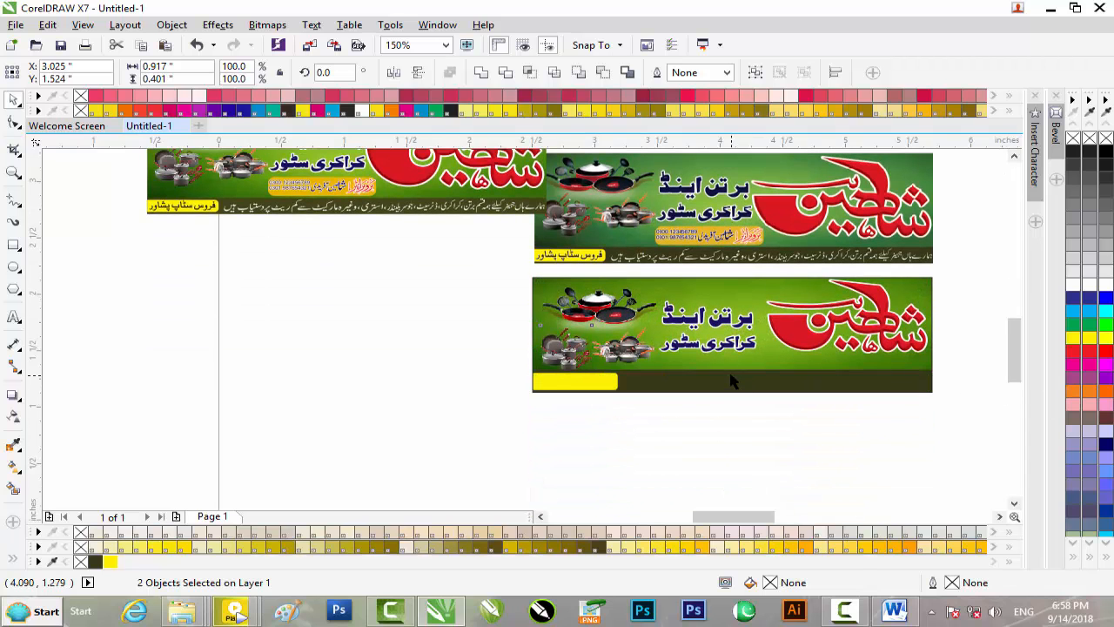
# Step: Nudge both blue Urdu headline lines slightly higher on the bottom green panel
pyautogui.scroll(1, 727, 374)
pyautogui.click(646, 268)
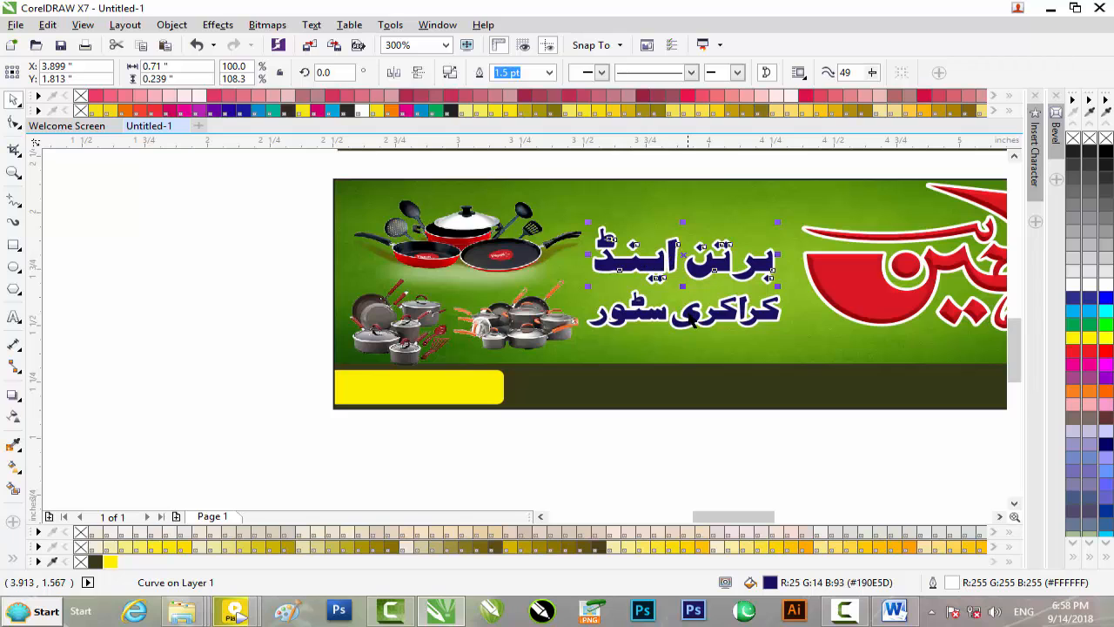
pyautogui.keyDown('shift'); pyautogui.click(689, 319); pyautogui.keyUp('shift')
pyautogui.press('Up')
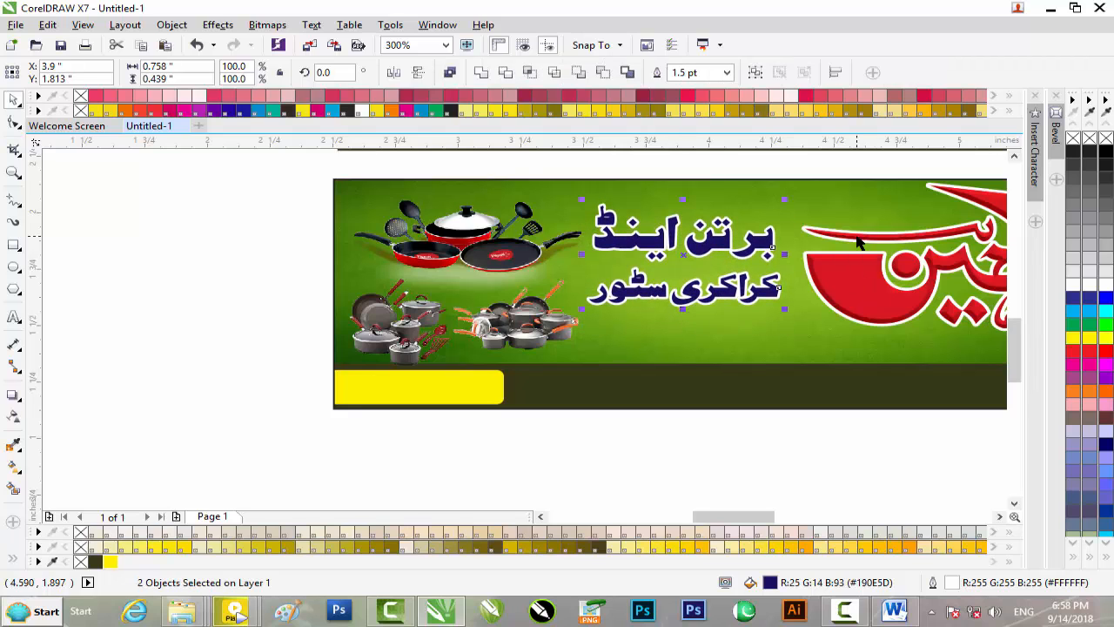
pyautogui.click(527, 322)
pyautogui.click(403, 326)
pyautogui.click(255, 342)
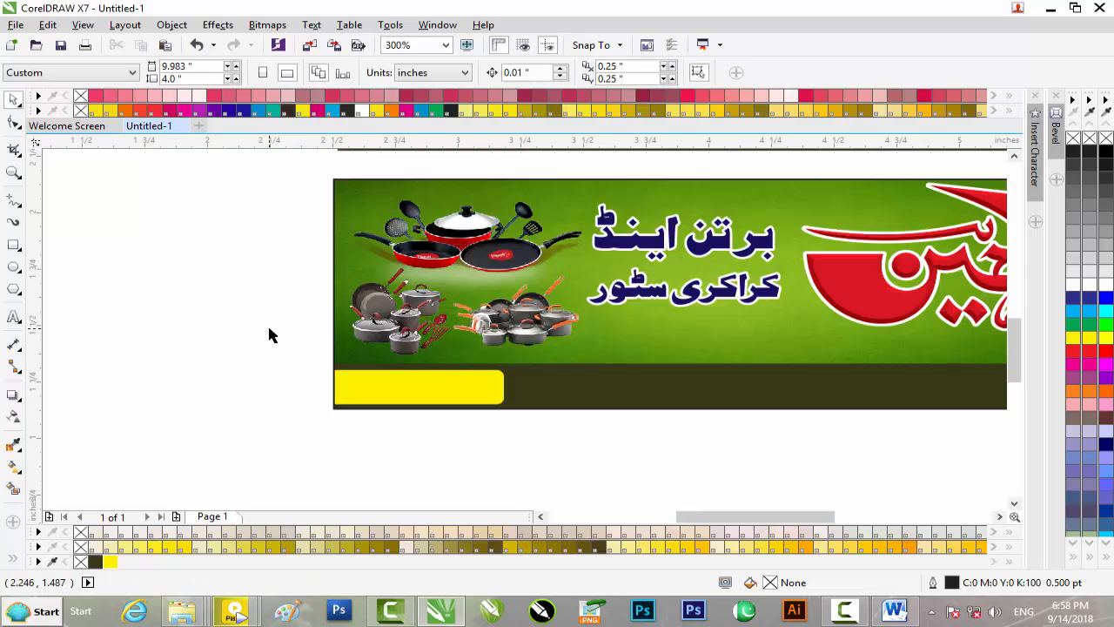
pyautogui.scroll(-2, 269, 337)
pyautogui.moveTo(1021, 338); pyautogui.dragTo(1018, 298)
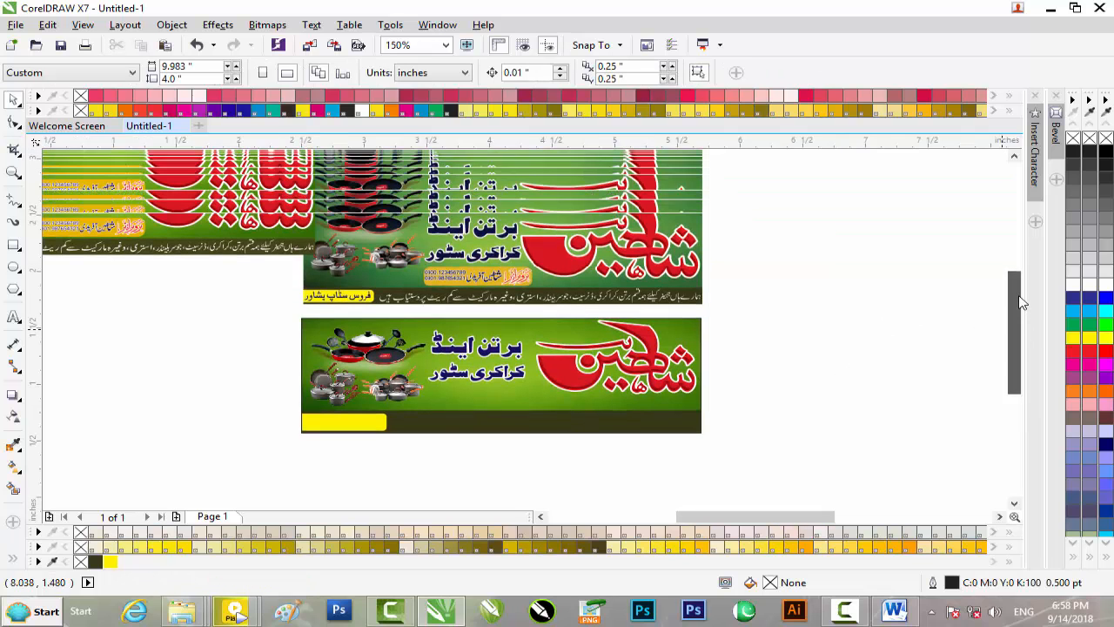
pyautogui.click(278, 304)
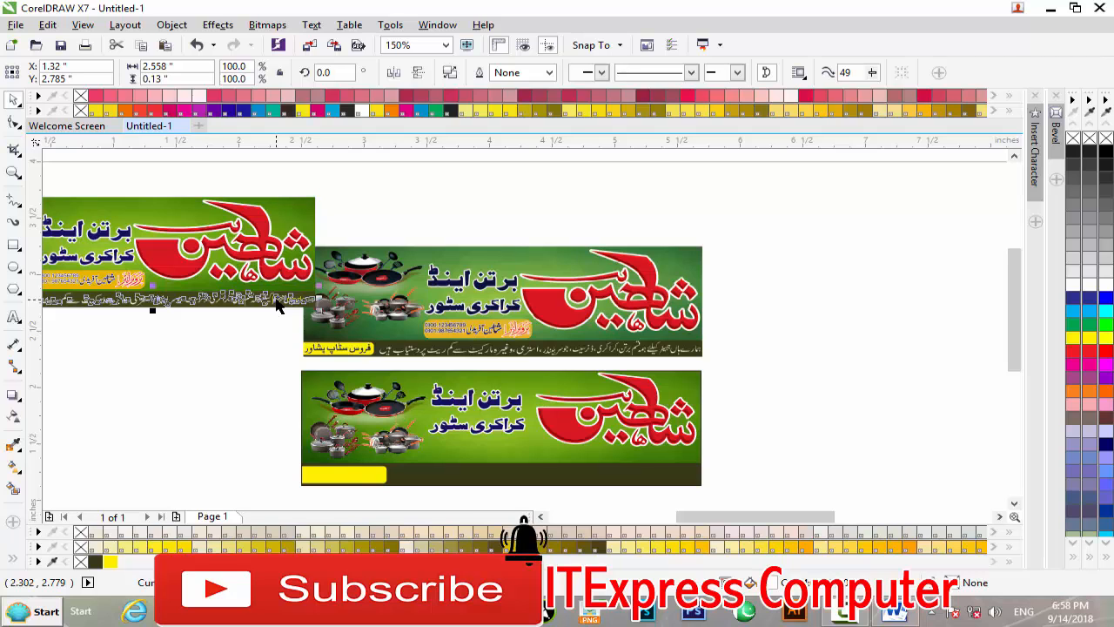
# Step: Move the long Urdu description line onto the bottom banner's dark strip and narrow it to 95.9%
pyautogui.moveTo(261, 303); pyautogui.dragTo(644, 473)
pyautogui.scroll(1, 643, 473)
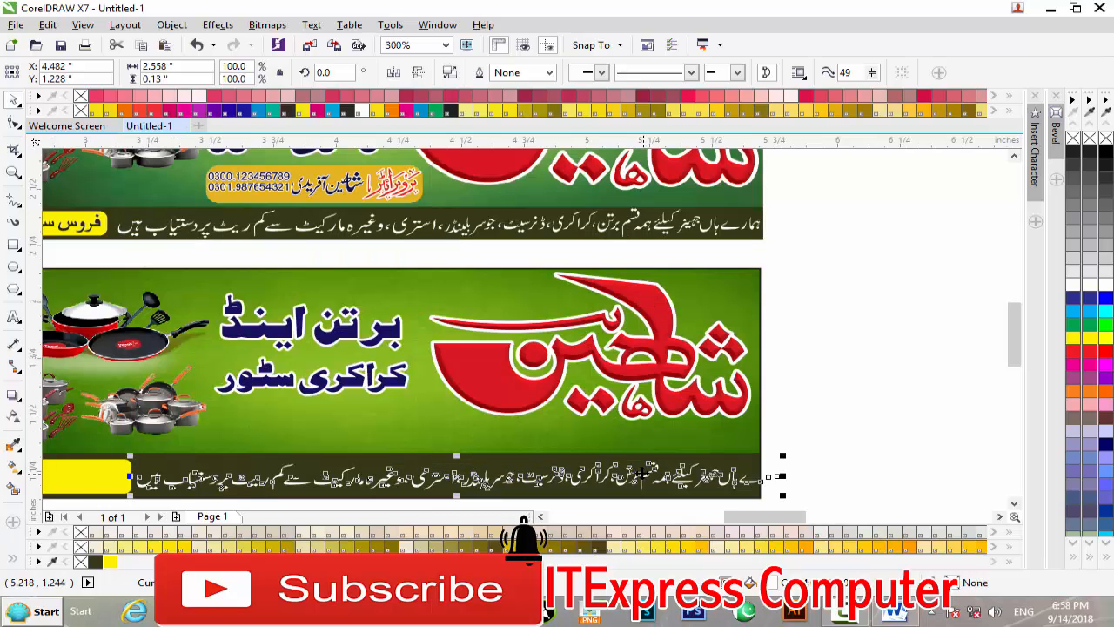
pyautogui.moveTo(783, 475); pyautogui.dragTo(766, 478)
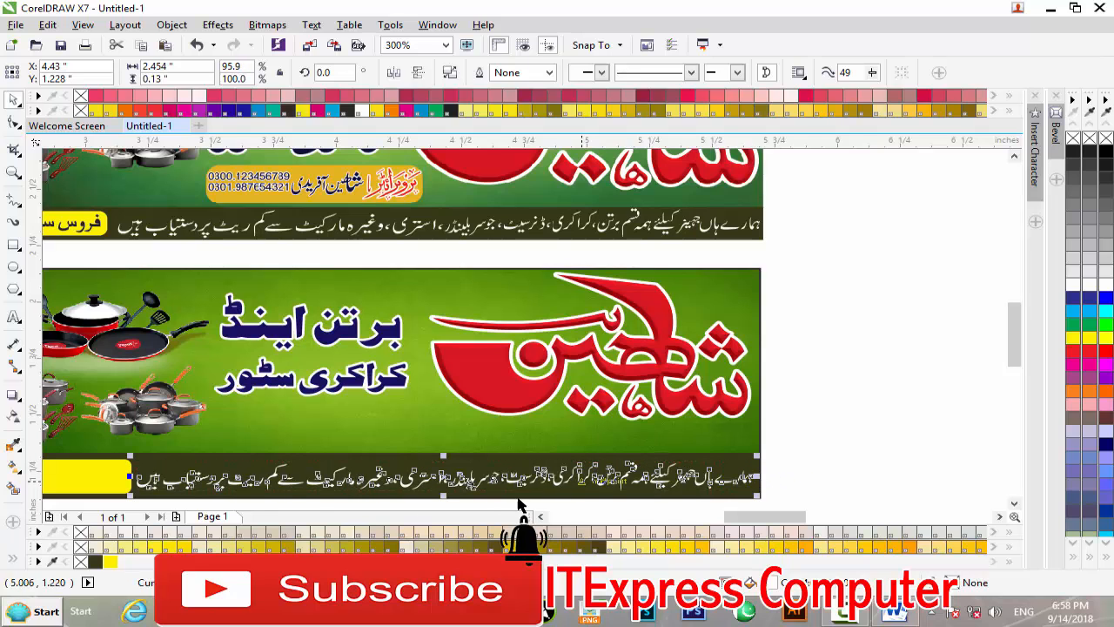
pyautogui.click(923, 462)
pyautogui.moveTo(777, 522); pyautogui.dragTo(728, 522)
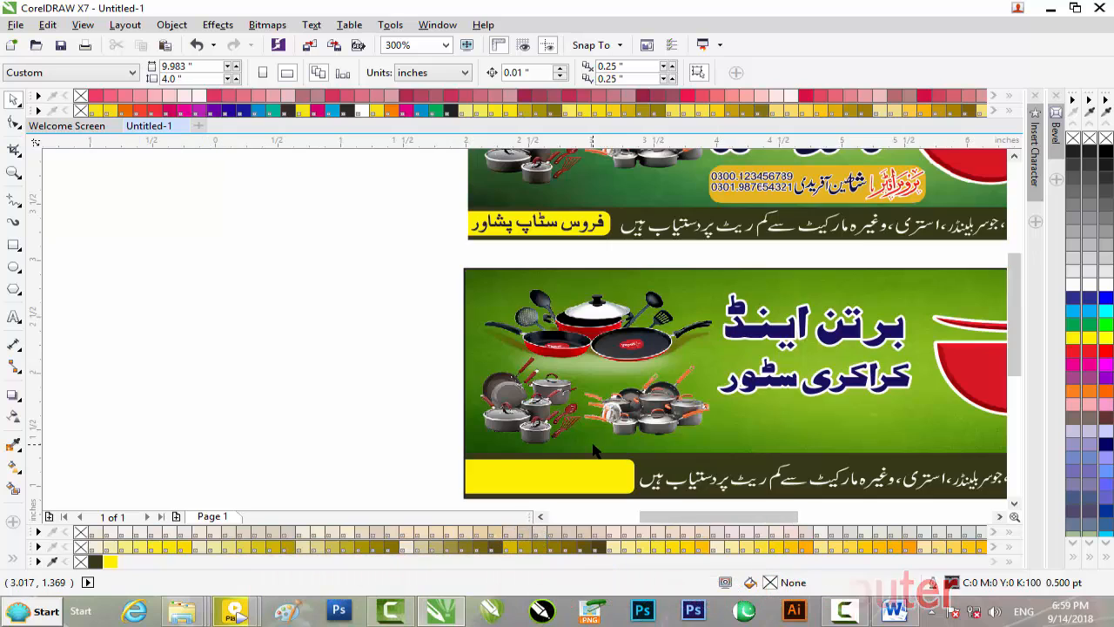
pyautogui.scroll(-2, 592, 449)
# Step: Move the Urdu 'فروس سٹاپ پشاور' address label into the bottom banner's yellow box, scaled up to fill it
pyautogui.click(200, 292)
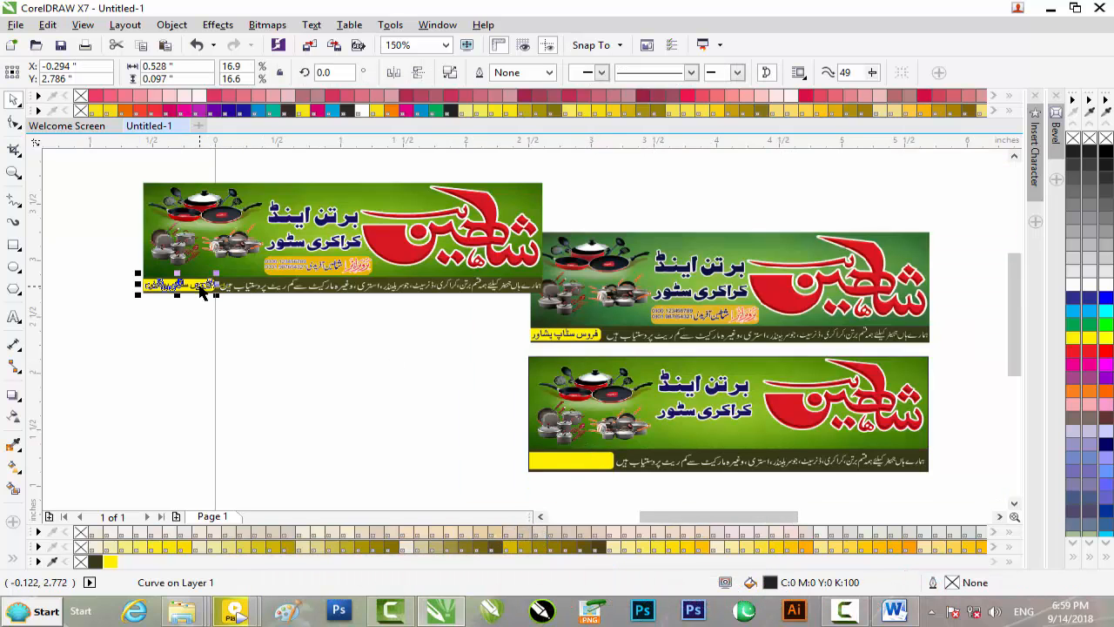
pyautogui.moveTo(199, 285); pyautogui.dragTo(594, 463)
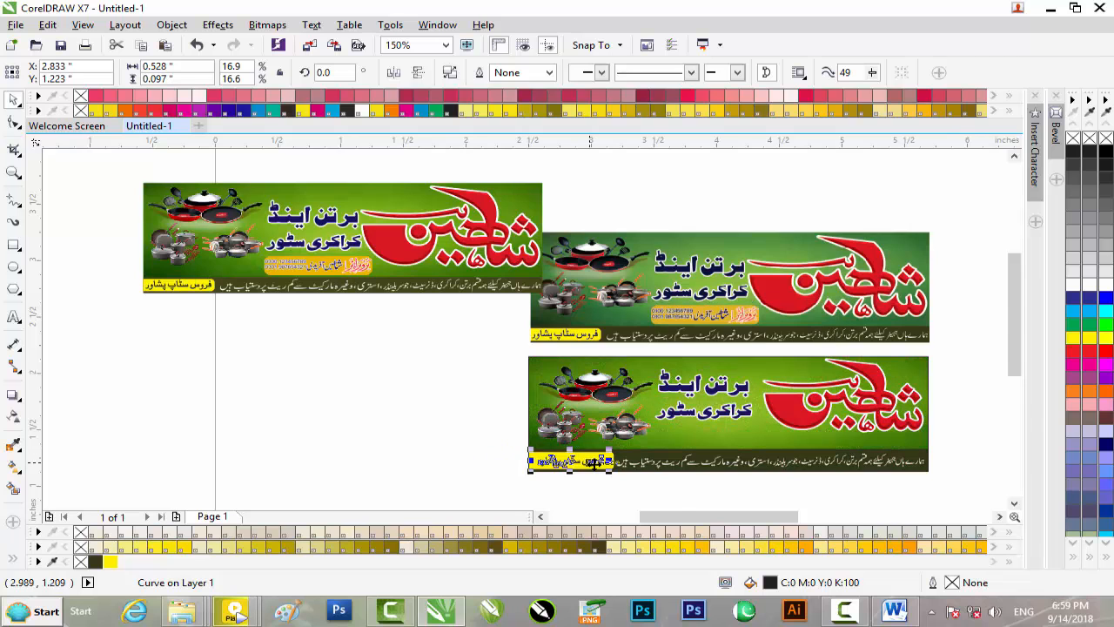
pyautogui.scroll(2, 595, 462)
pyautogui.moveTo(638, 423); pyautogui.dragTo(658, 415)
pyautogui.click(257, 389)
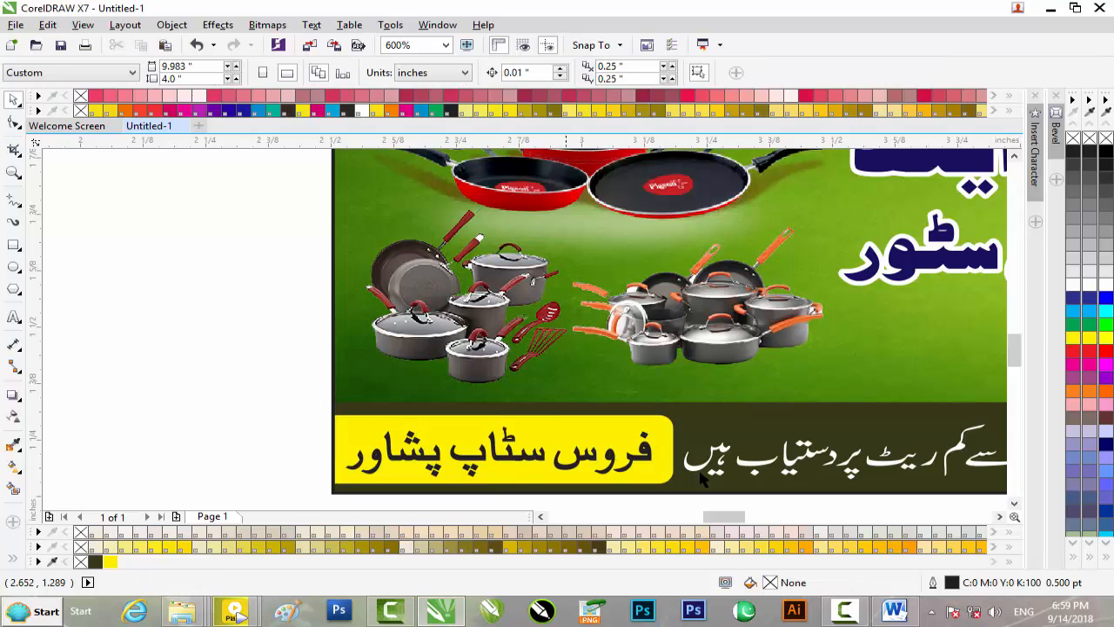
pyautogui.scroll(-1, 707, 484)
pyautogui.scroll(-1, 658, 490)
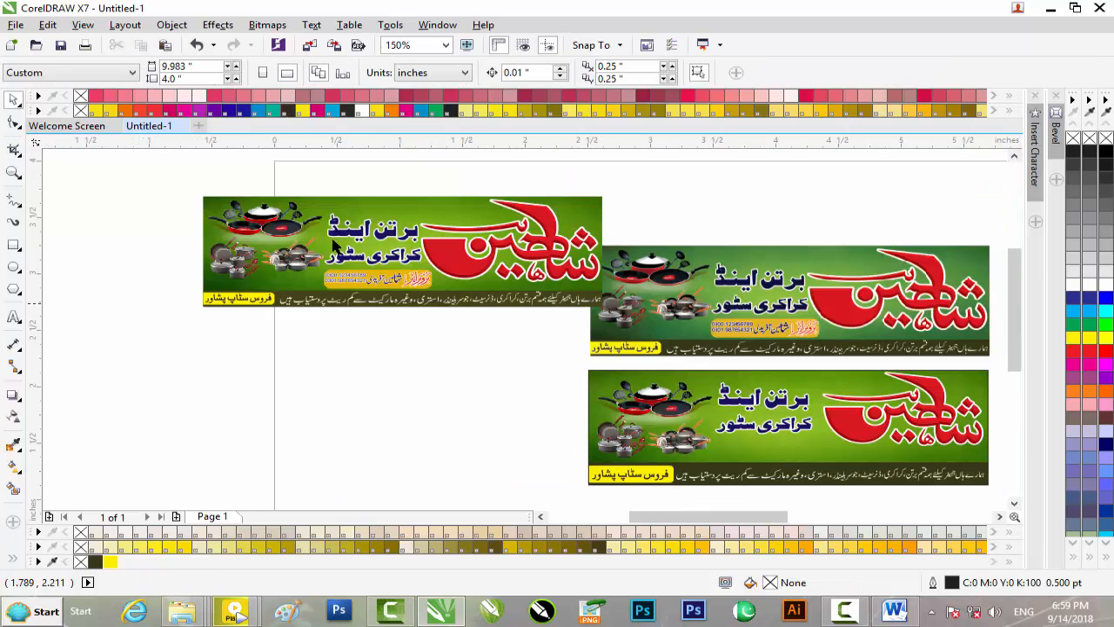
# Step: Copy the proprietor name, red label and phone numbers from the first banner into the blank space below
pyautogui.click(387, 280)
pyautogui.scroll(2, 388, 282)
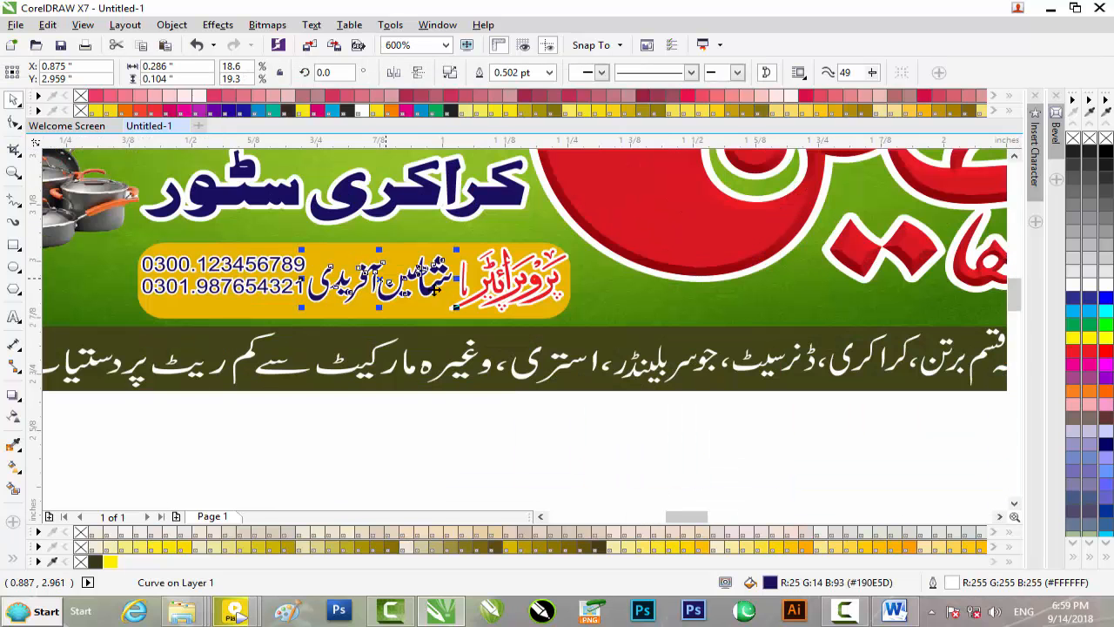
pyautogui.keyDown('shift'); pyautogui.click(512, 296); pyautogui.keyUp('shift')
pyautogui.keyDown('shift'); pyautogui.click(265, 288); pyautogui.keyUp('shift')
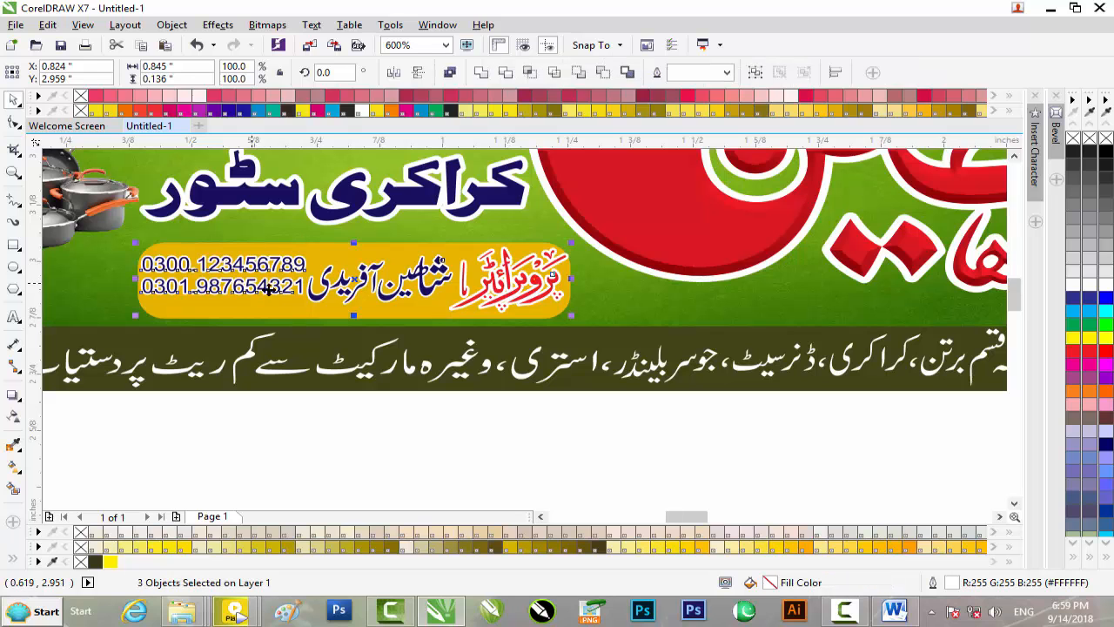
pyautogui.moveTo(296, 290); pyautogui.dragTo(681, 462)
pyautogui.scroll(-2, 684, 484)
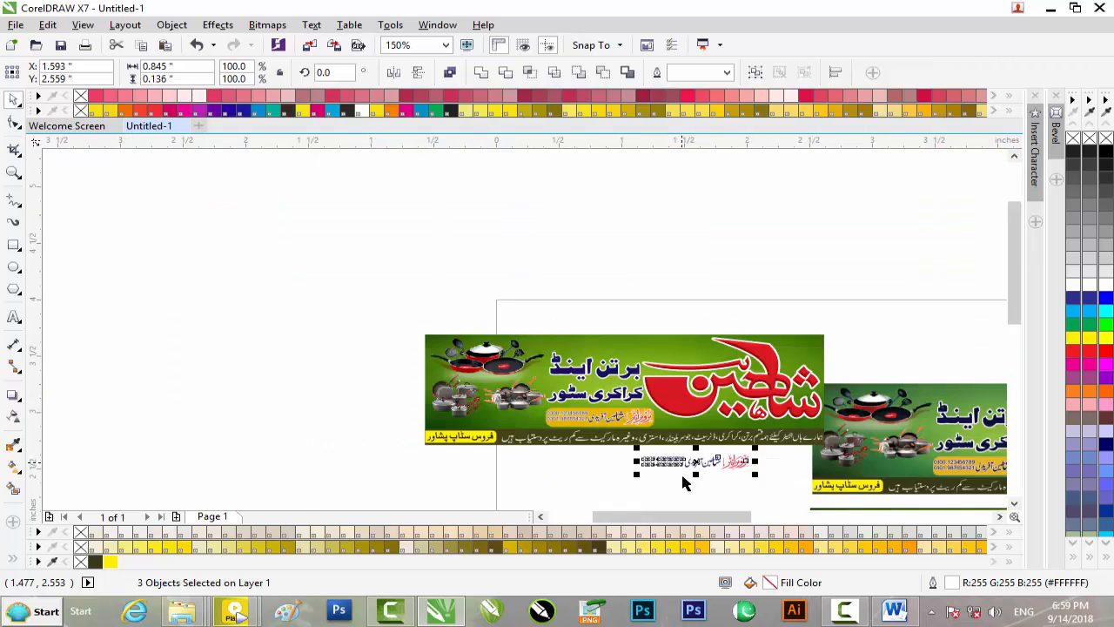
pyautogui.moveTo(671, 516); pyautogui.dragTo(725, 517)
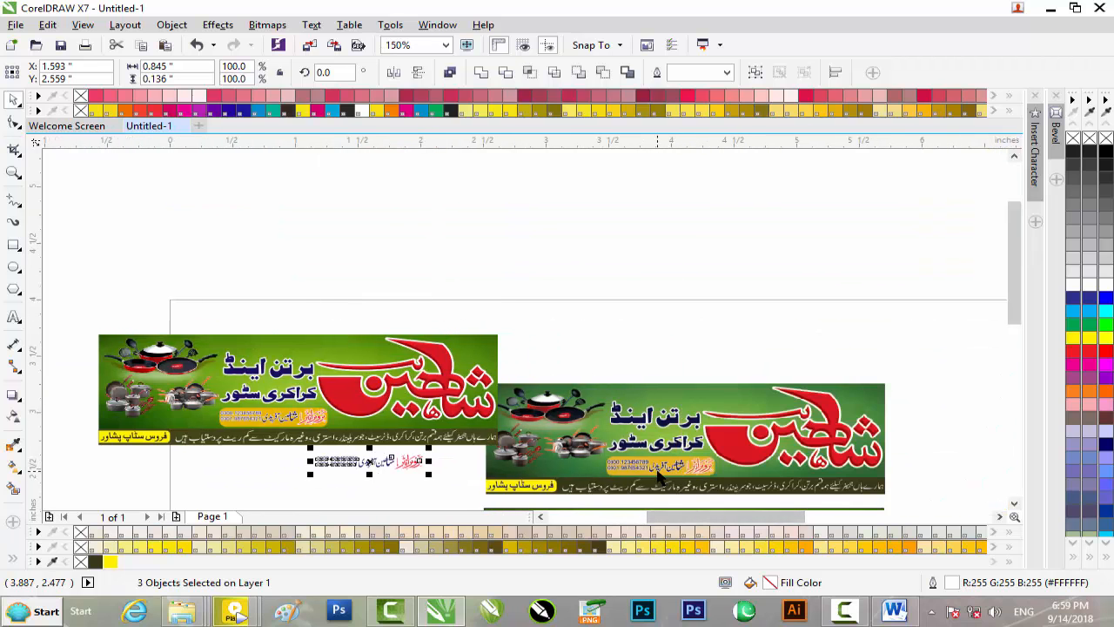
# Step: Draw a 1.049 × 0.222 inch rounded rectangle below the banners, filled gold with no outline
pyautogui.moveTo(1015, 306); pyautogui.dragTo(1008, 356)
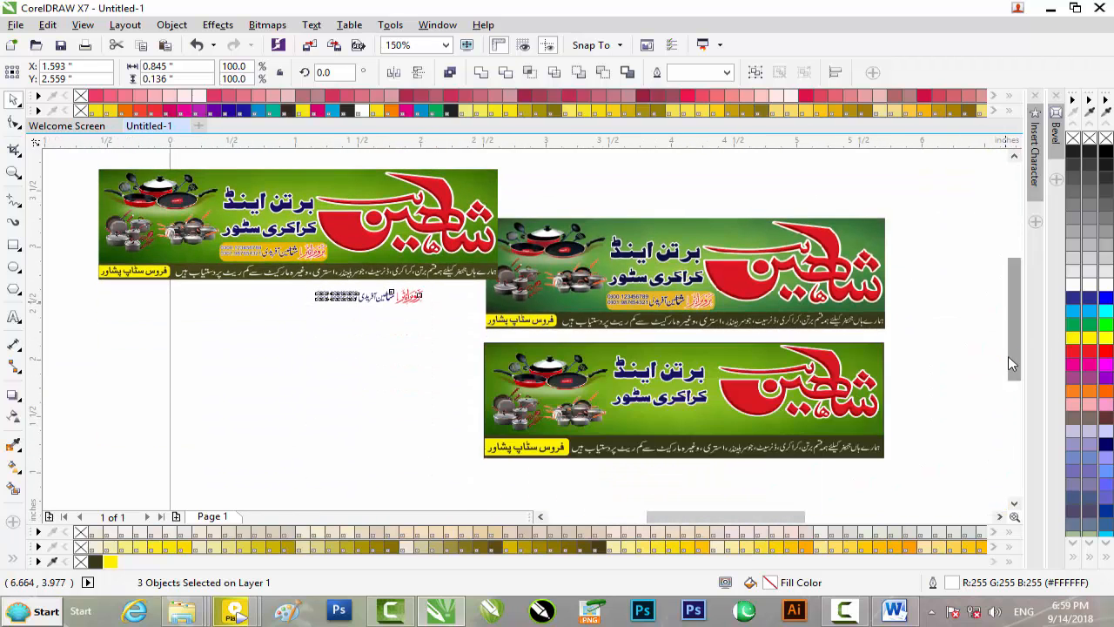
pyautogui.click(14, 244)
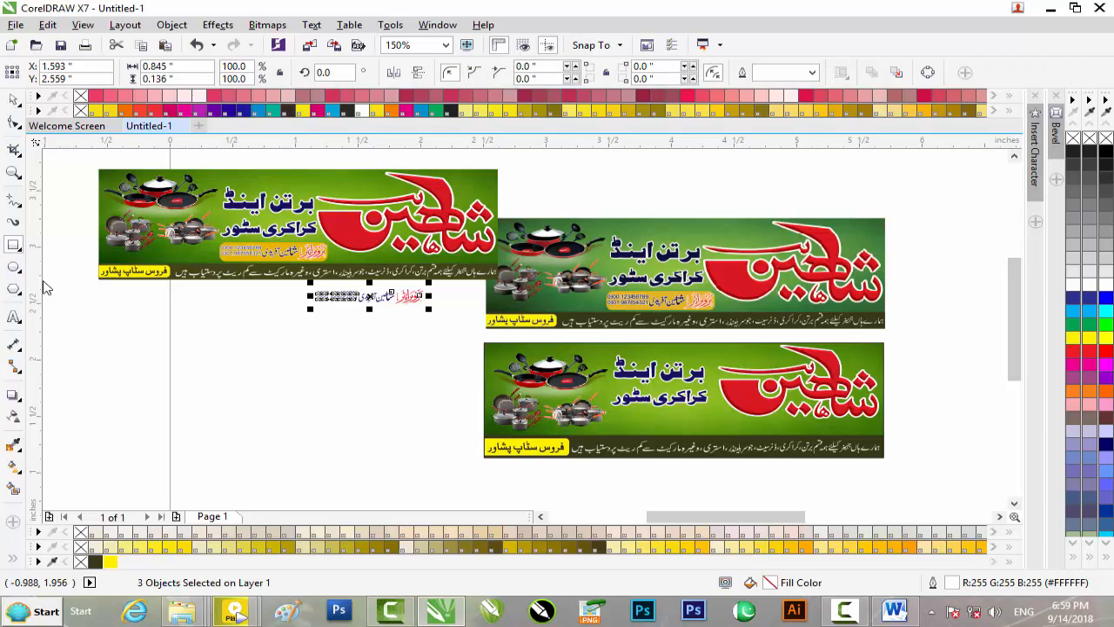
pyautogui.moveTo(201, 398); pyautogui.dragTo(333, 424)
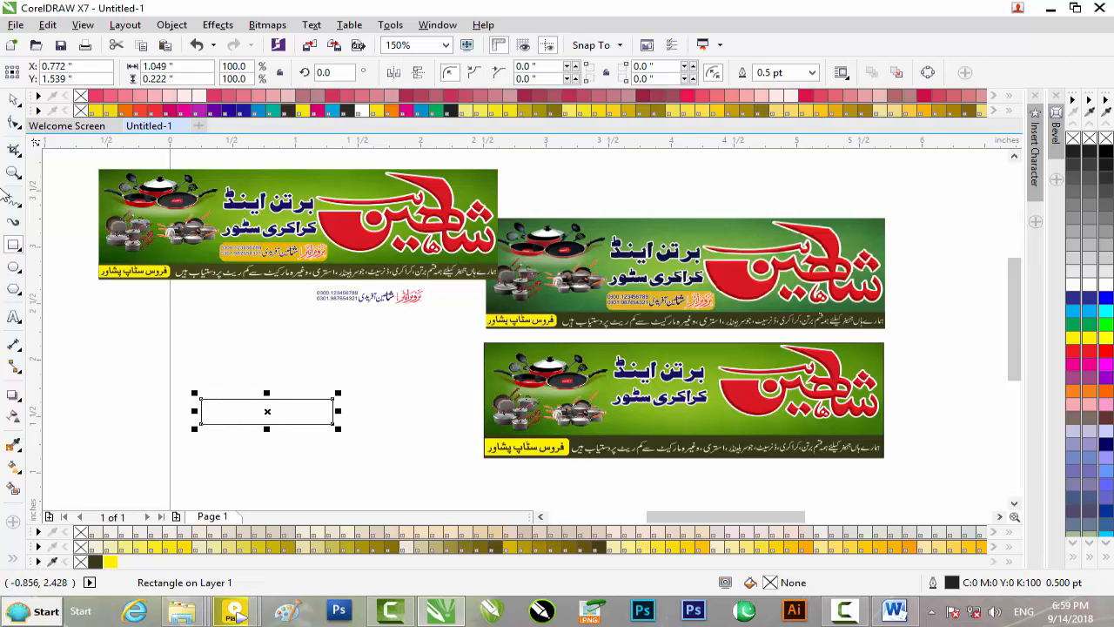
pyautogui.click(13, 127)
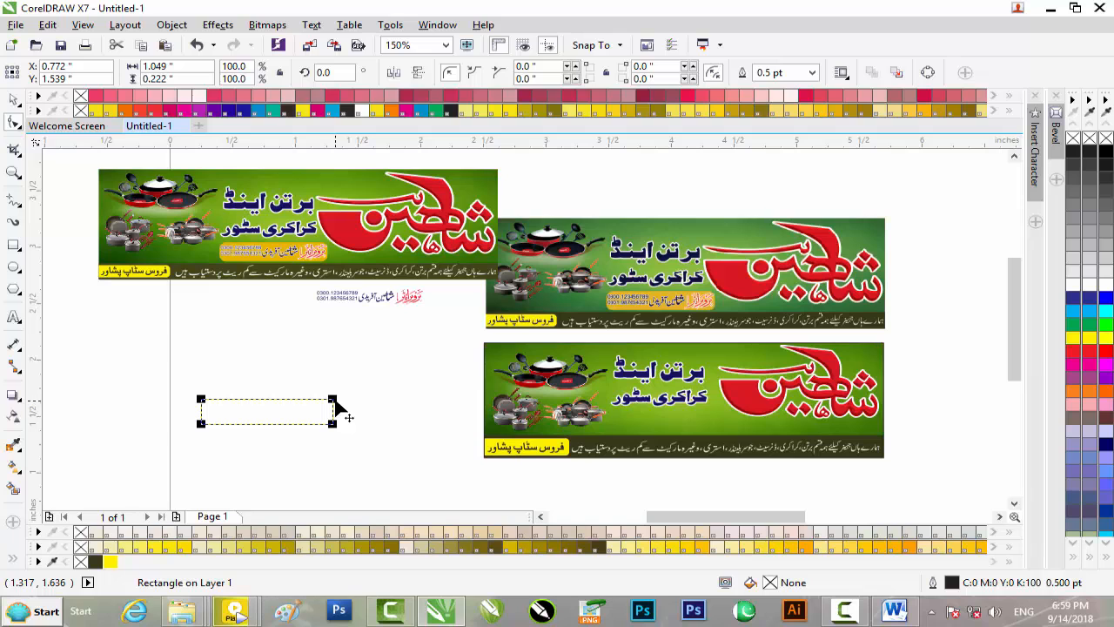
pyautogui.moveTo(333, 401); pyautogui.dragTo(338, 405)
pyautogui.click(13, 99)
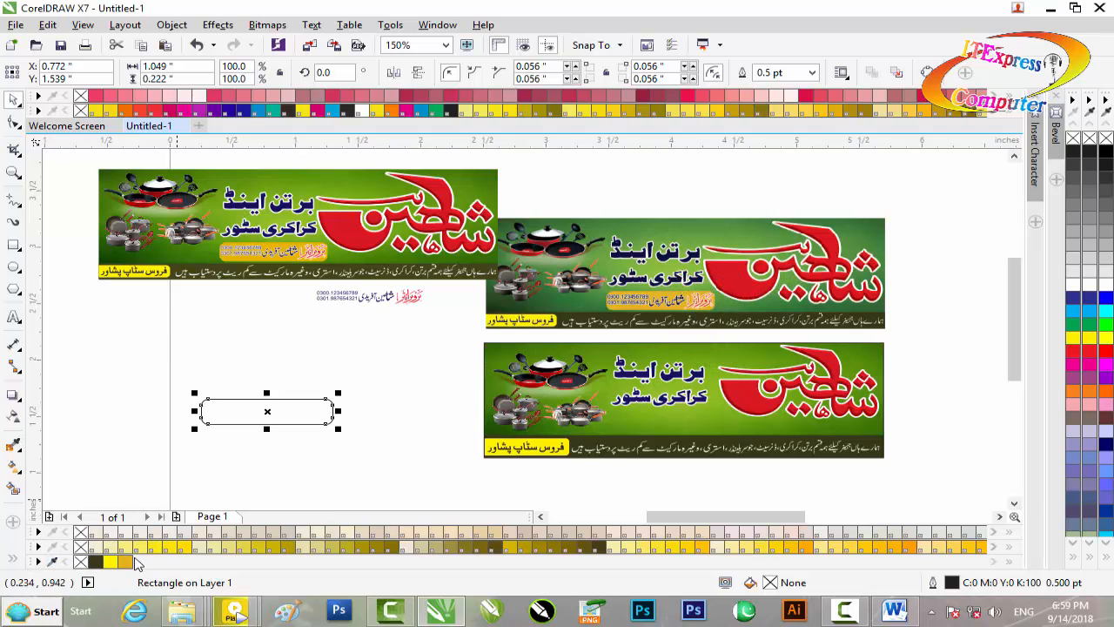
pyautogui.click(125, 562)
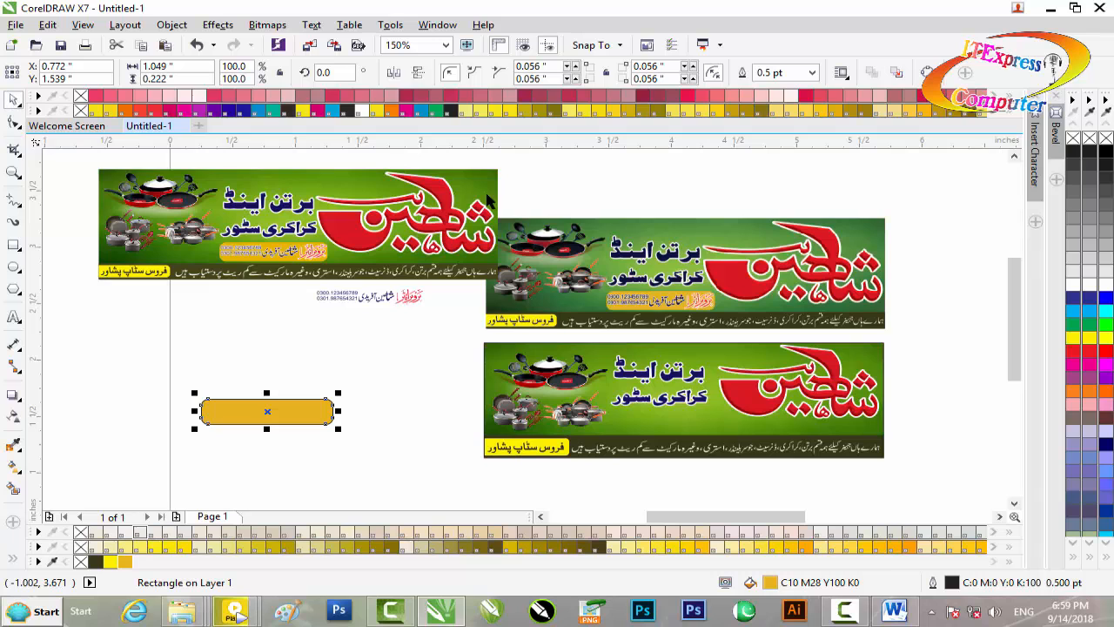
pyautogui.rightClick(1073, 138)
# Step: Move the gold tab beneath the bottom banner's headline and shrink it to 0.958 × 0.194 inches
pyautogui.moveTo(329, 409); pyautogui.dragTo(710, 422)
pyautogui.scroll(3, 710, 421)
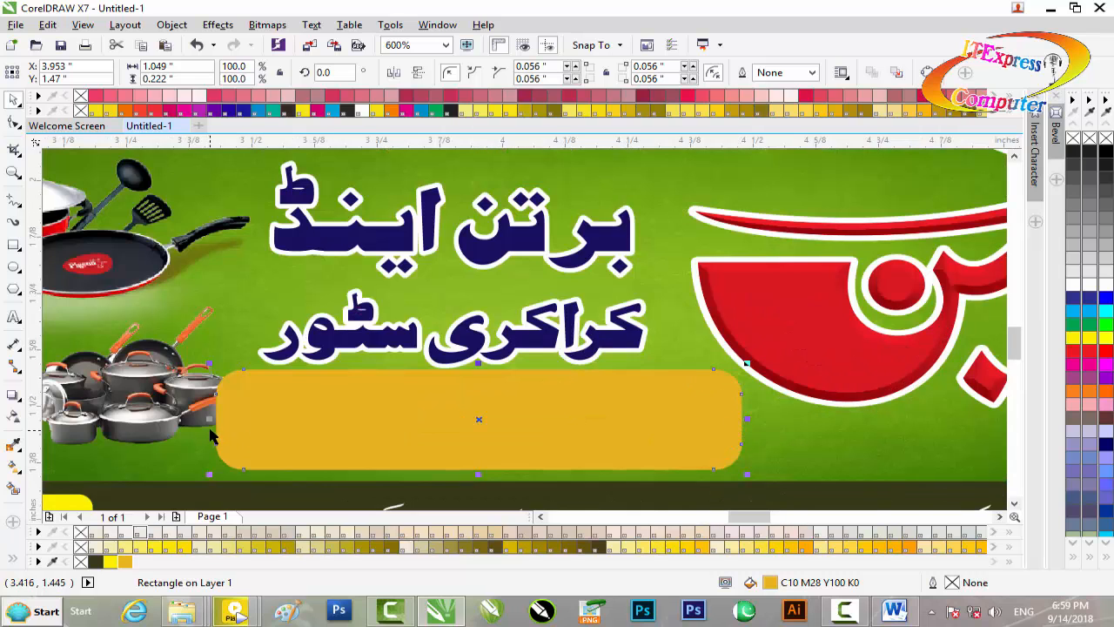
pyautogui.moveTo(210, 419); pyautogui.dragTo(232, 421)
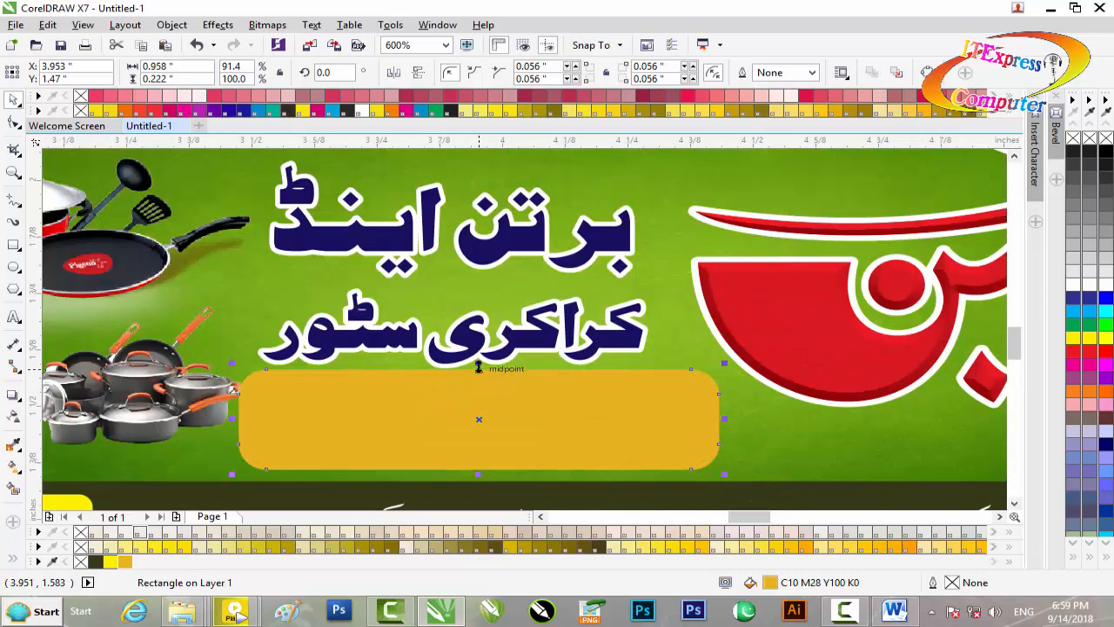
pyautogui.moveTo(478, 367); pyautogui.dragTo(476, 380)
# Step: Move the copied phone numbers and proprietor name block onto the lower banner's gold tab
pyautogui.scroll(-1, 475, 379)
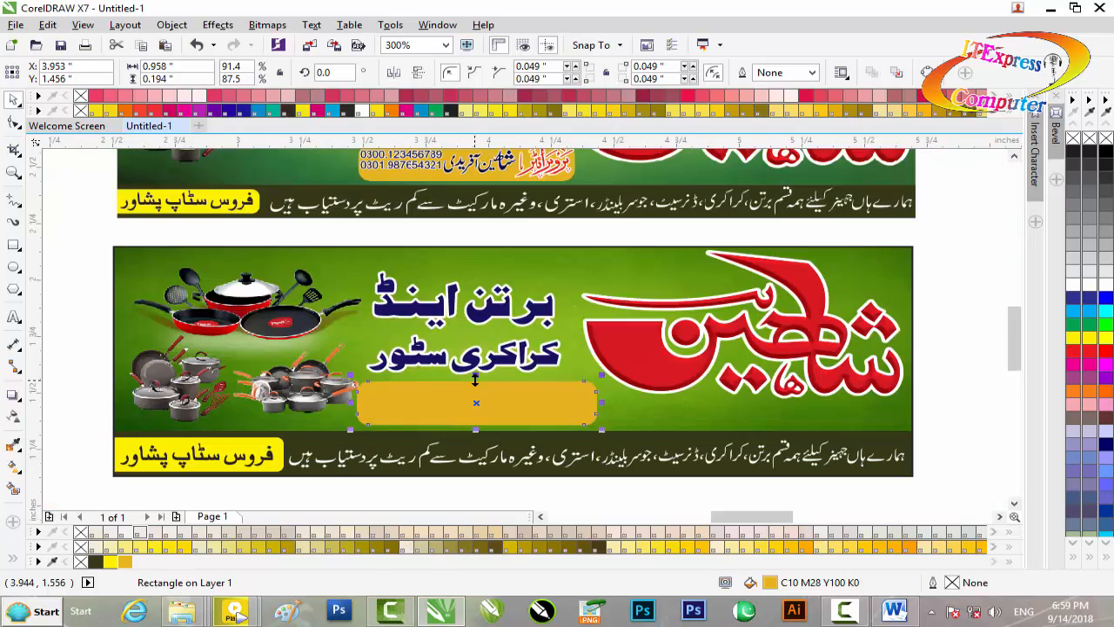
pyautogui.scroll(-1, 476, 379)
pyautogui.moveTo(127, 260); pyautogui.dragTo(459, 397)
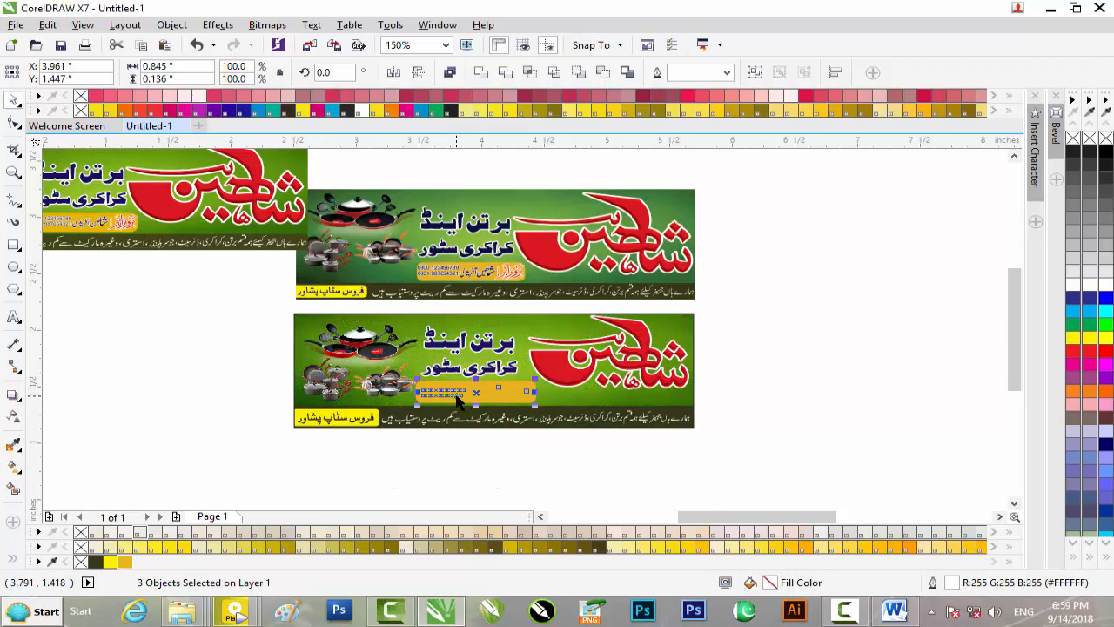
pyautogui.scroll(2, 458, 397)
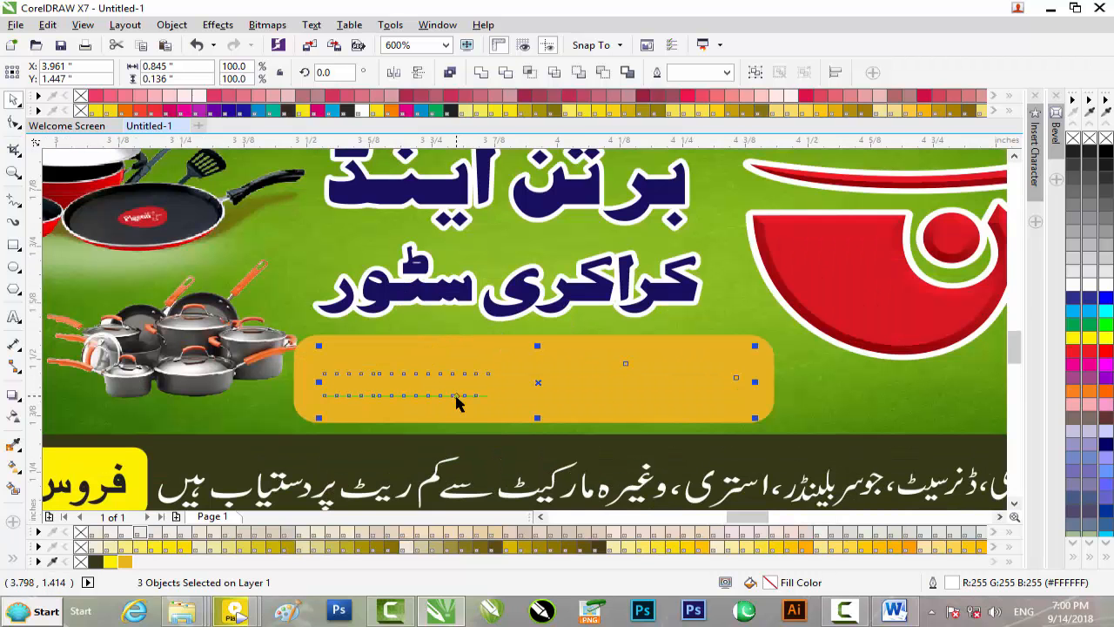
pyautogui.scroll(-2, 458, 402)
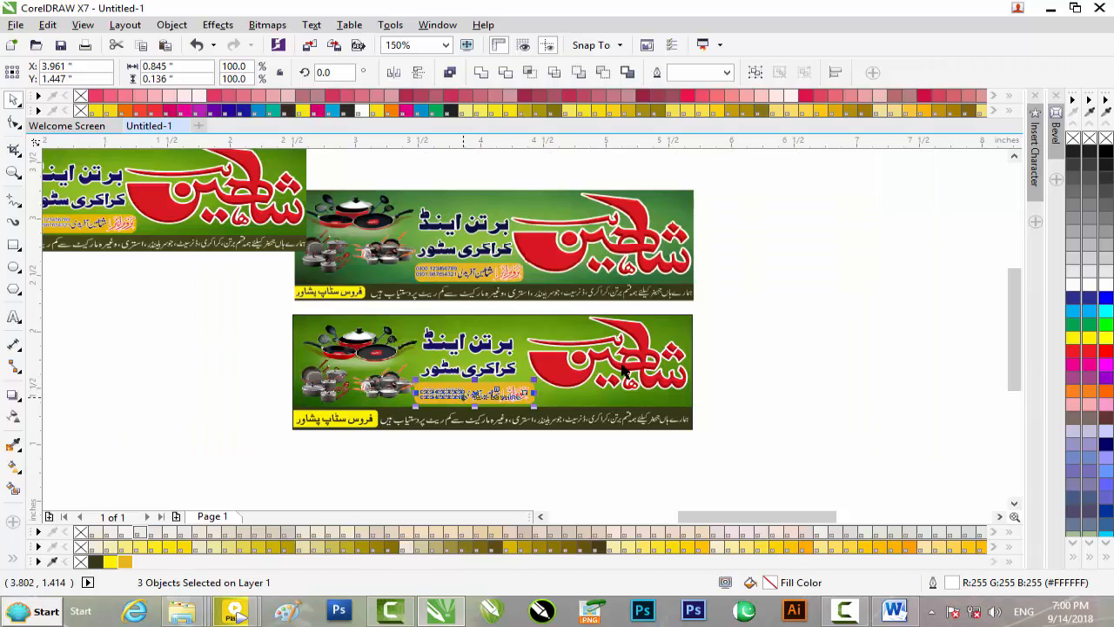
pyautogui.click(687, 320)
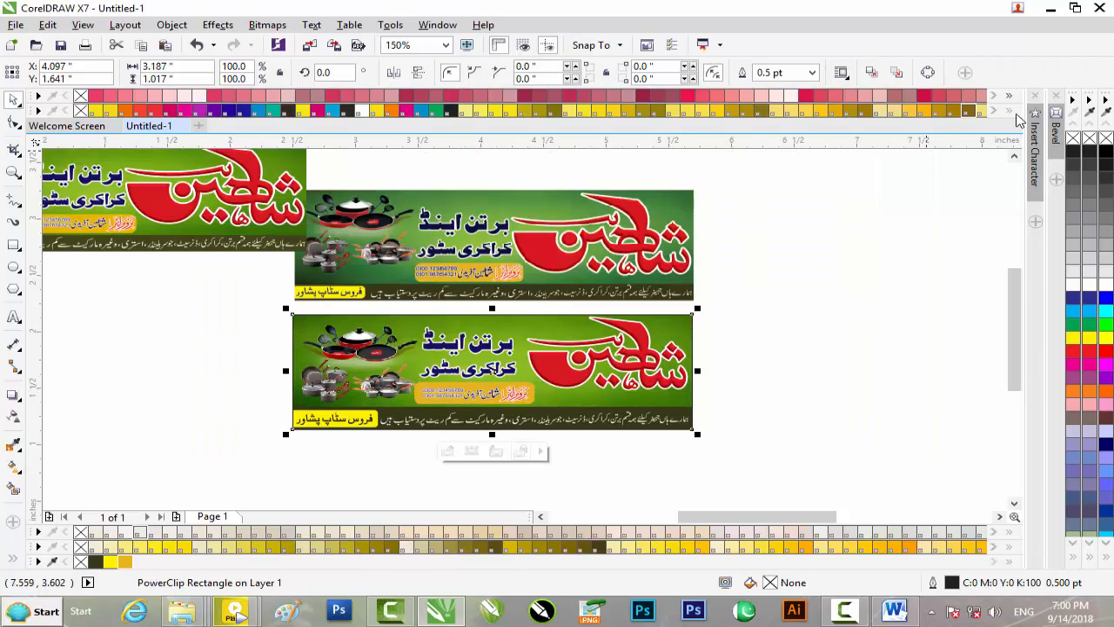
# Step: Delete the older middle banner bitmap, then marquee-select the leftover upper banner's objects
pyautogui.click(617, 154)
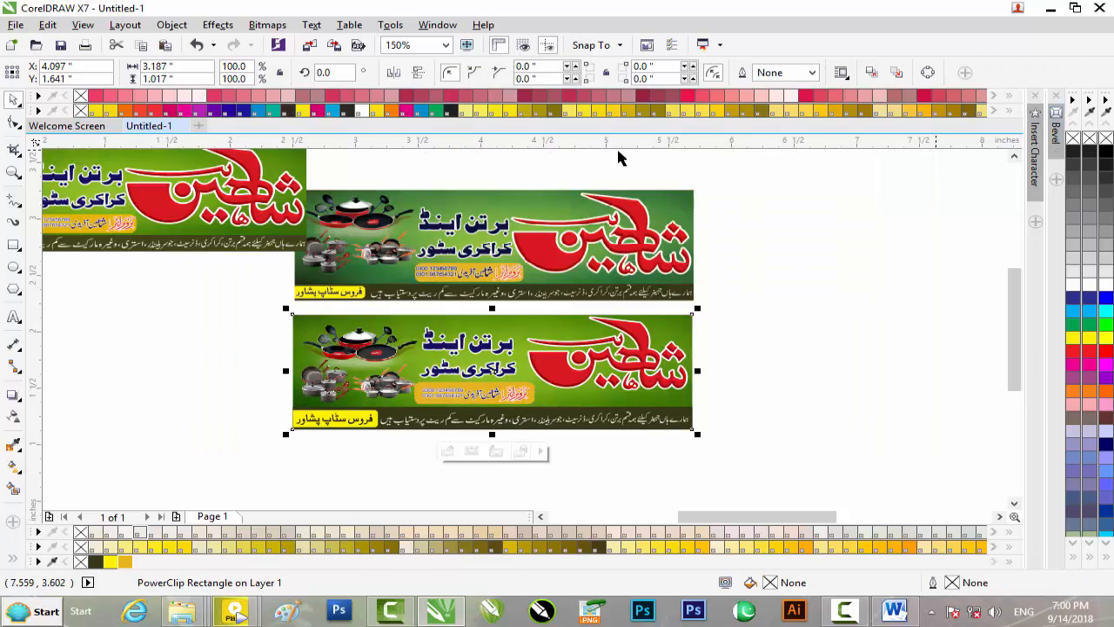
pyautogui.click(225, 168)
pyautogui.scroll(-2, 225, 170)
pyautogui.scroll(2, 224, 170)
pyautogui.click(534, 222)
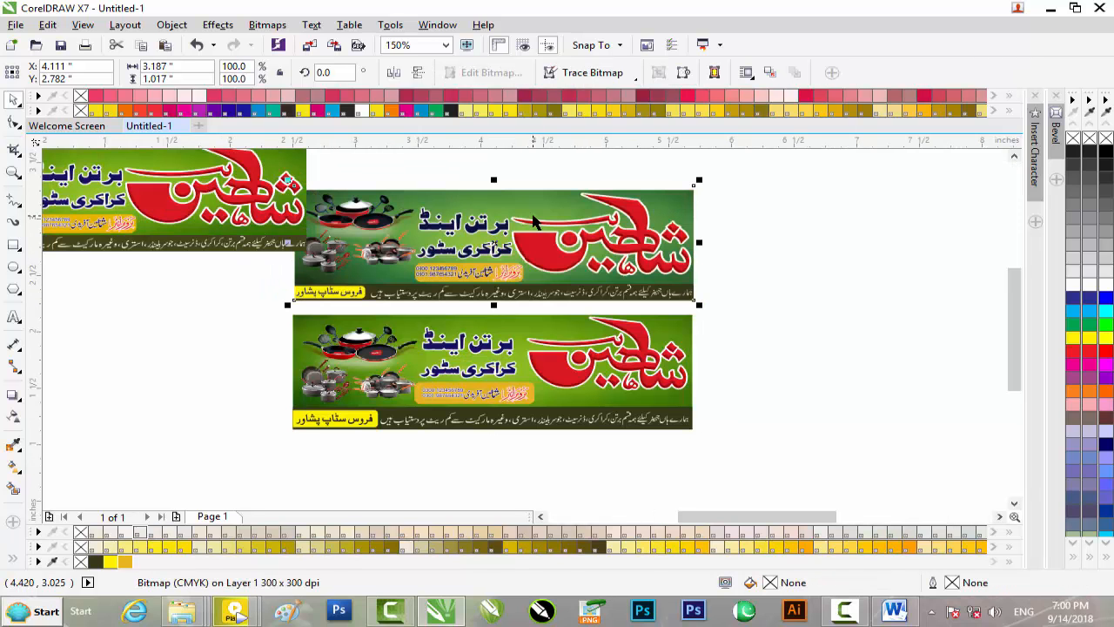
pyautogui.press('Delete')
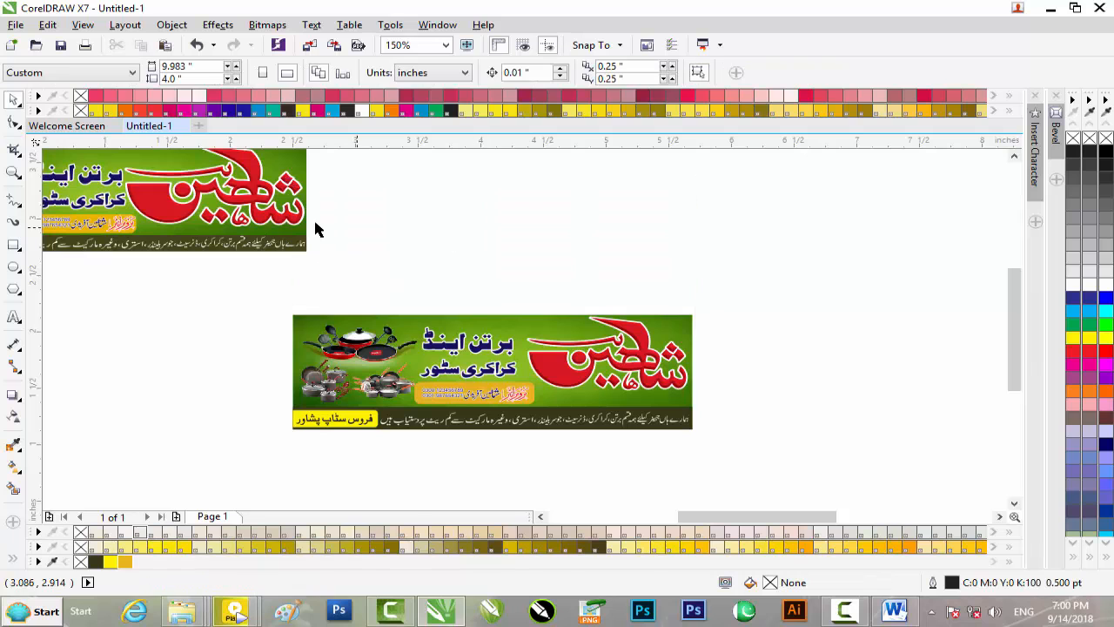
pyautogui.moveTo(370, 170); pyautogui.dragTo(12, 281)
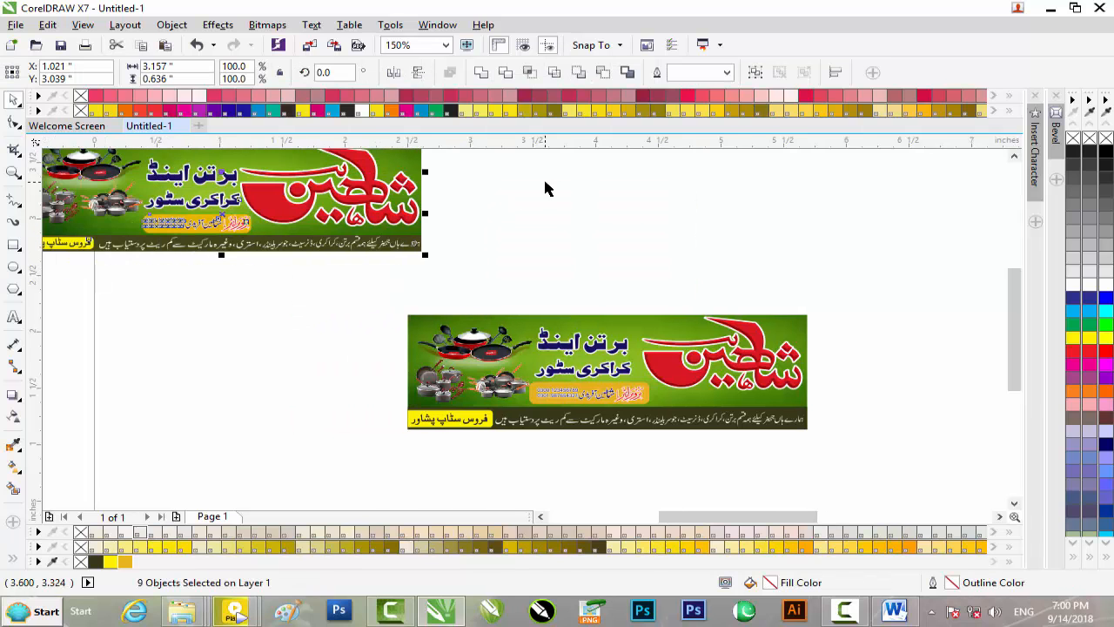
pyautogui.scroll(-1, 626, 208)
pyautogui.moveTo(584, 158); pyautogui.dragTo(292, 252)
# Step: Delete the leftover upper banner and set up a JPG export with the file name bartan
pyautogui.press('Delete')
pyautogui.hotkey('ctrl', 'e')
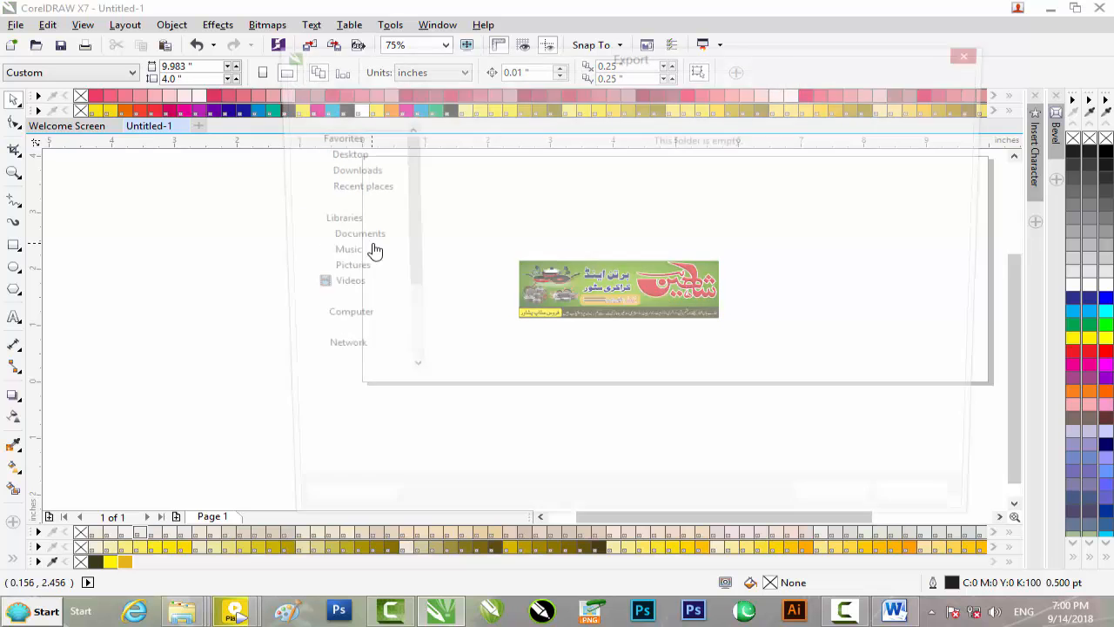
pyautogui.click(428, 395)
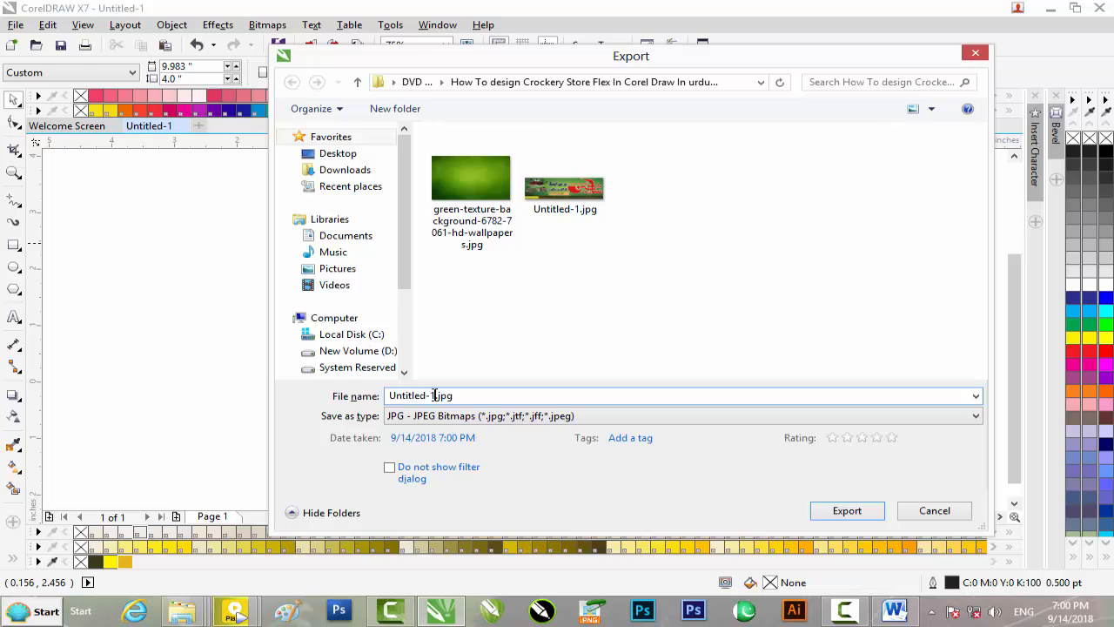
pyautogui.moveTo(400, 396); pyautogui.dragTo(387, 396)
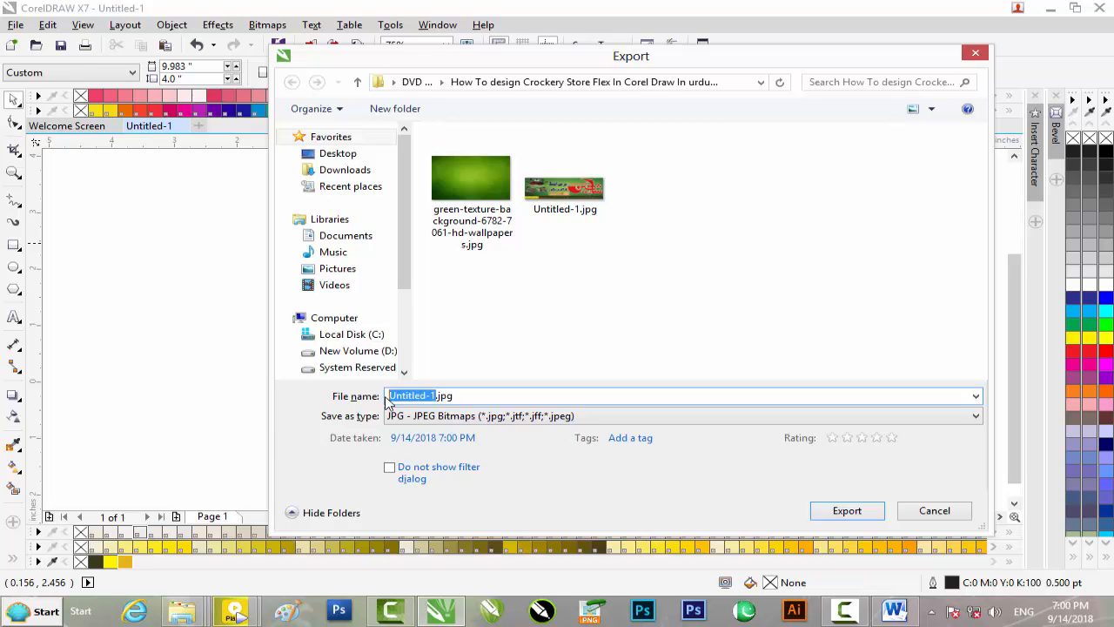
pyautogui.write('bartan')
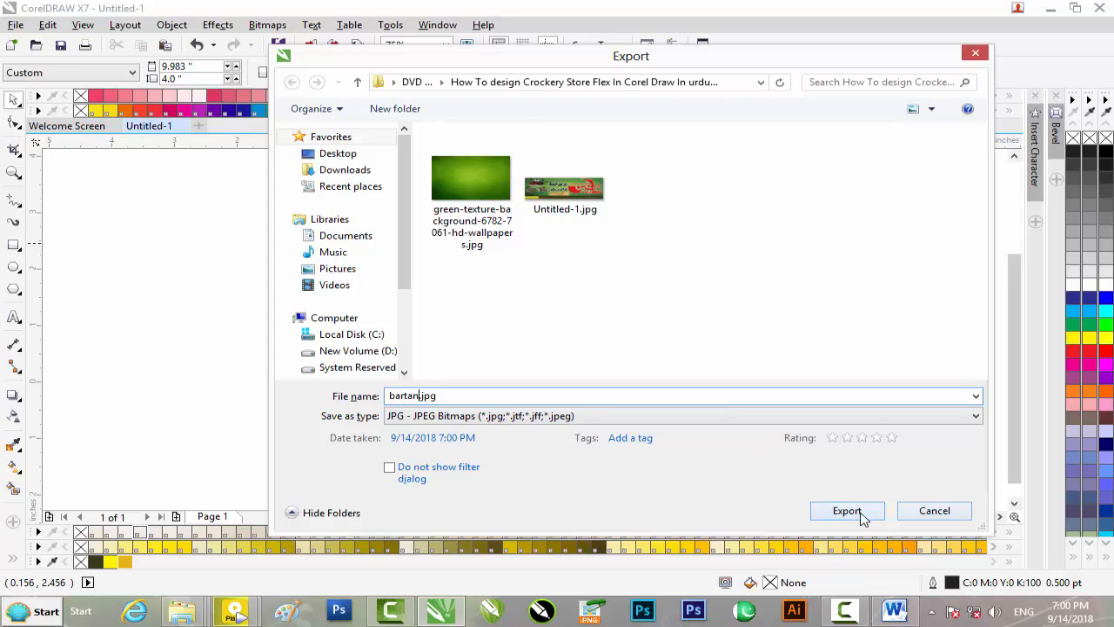
pyautogui.click(573, 418)
pyautogui.click(577, 416)
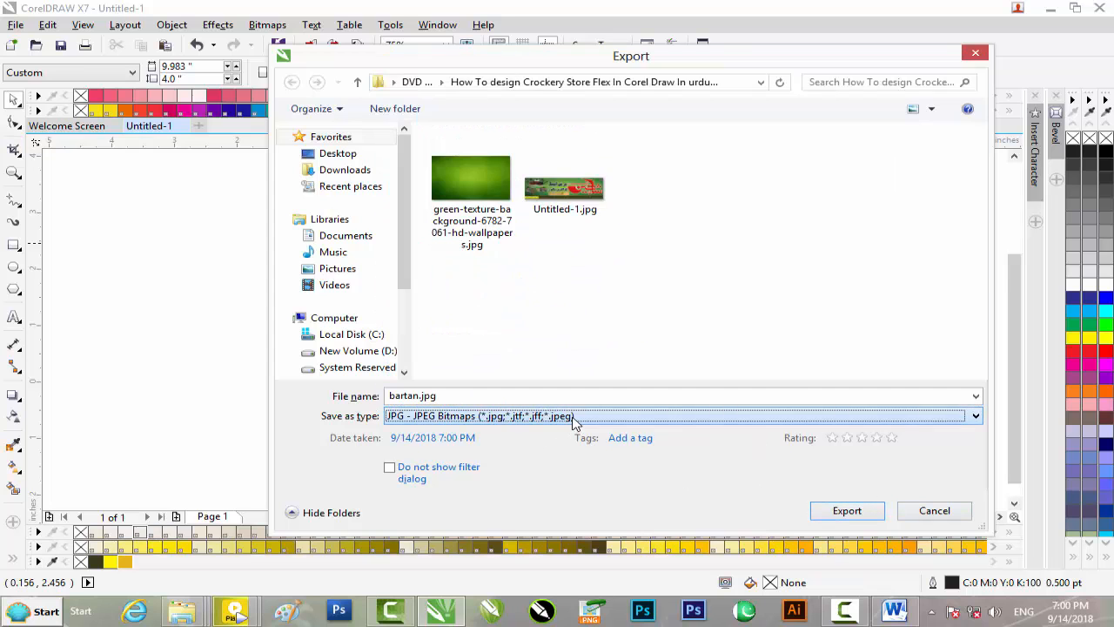
# Step: Export bartan.jpg at 100% JPEG quality, then minimize CorelDRAW to show the project folder
pyautogui.click(847, 511)
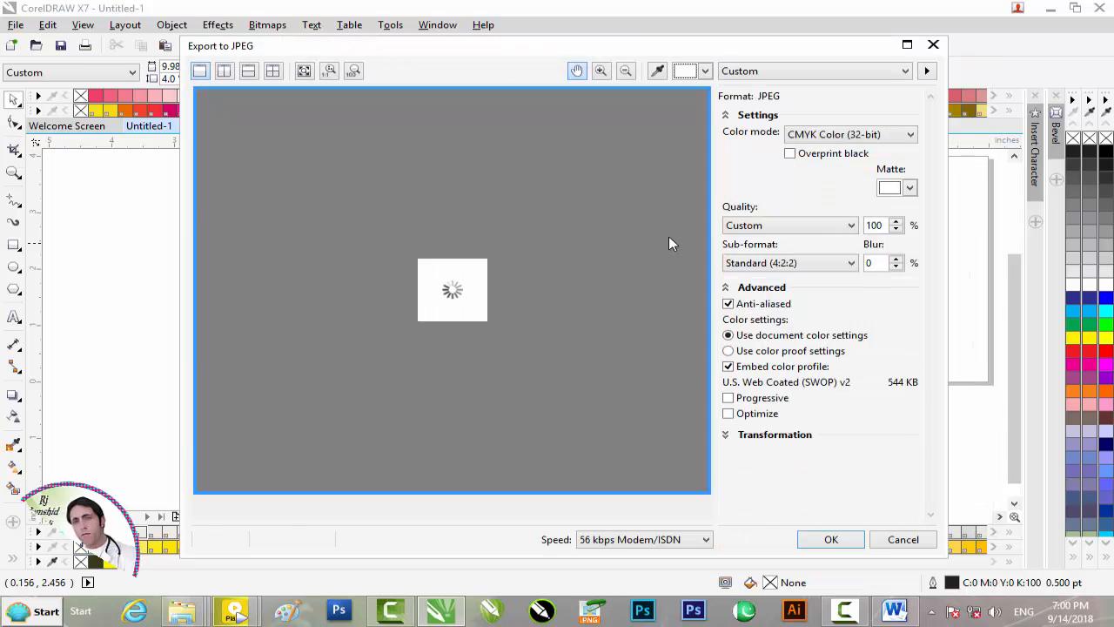
pyautogui.click(827, 539)
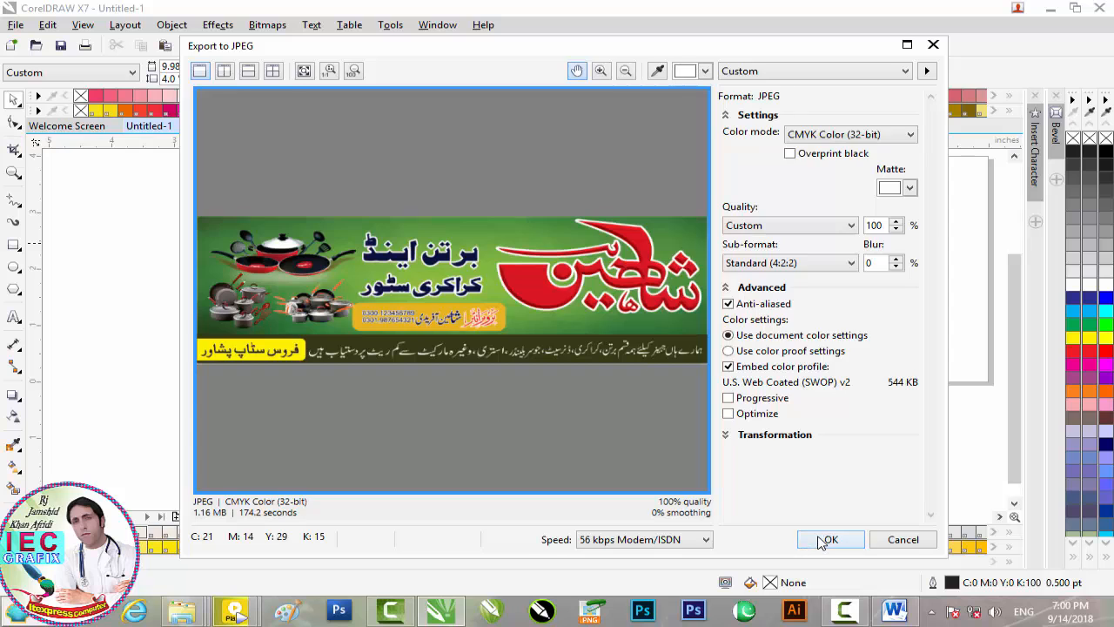
pyautogui.click(1051, 8)
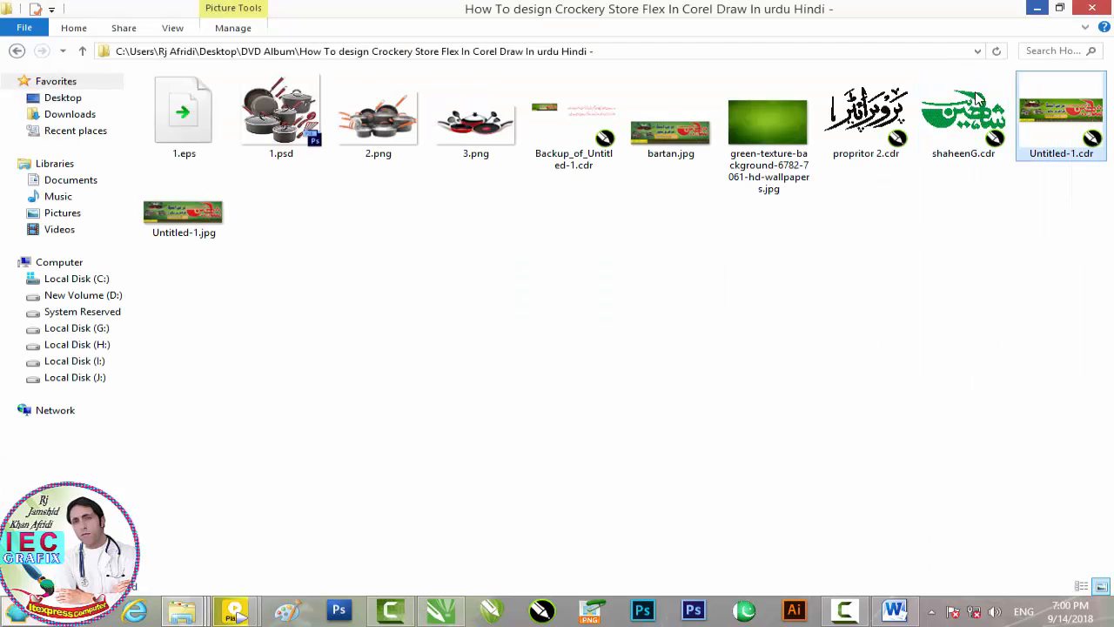
# Step: Preview bartan.jpg in Windows Photo Viewer, close it, and minimize the project folder window
pyautogui.doubleClick(686, 153)
pyautogui.scroll(2, 256, 256)
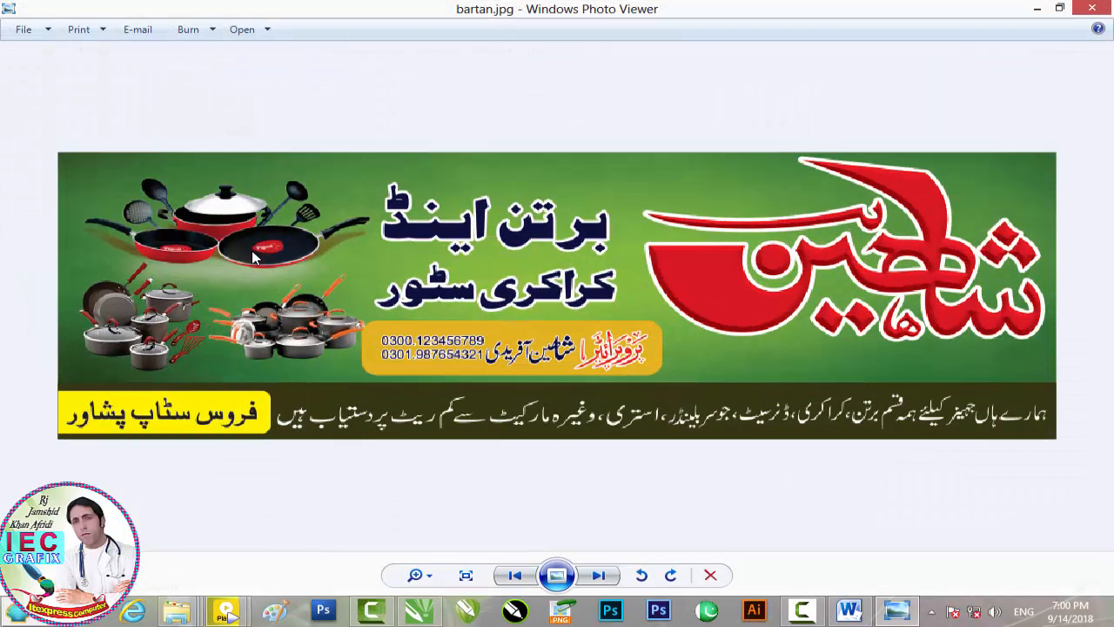
pyautogui.scroll(-2, 253, 257)
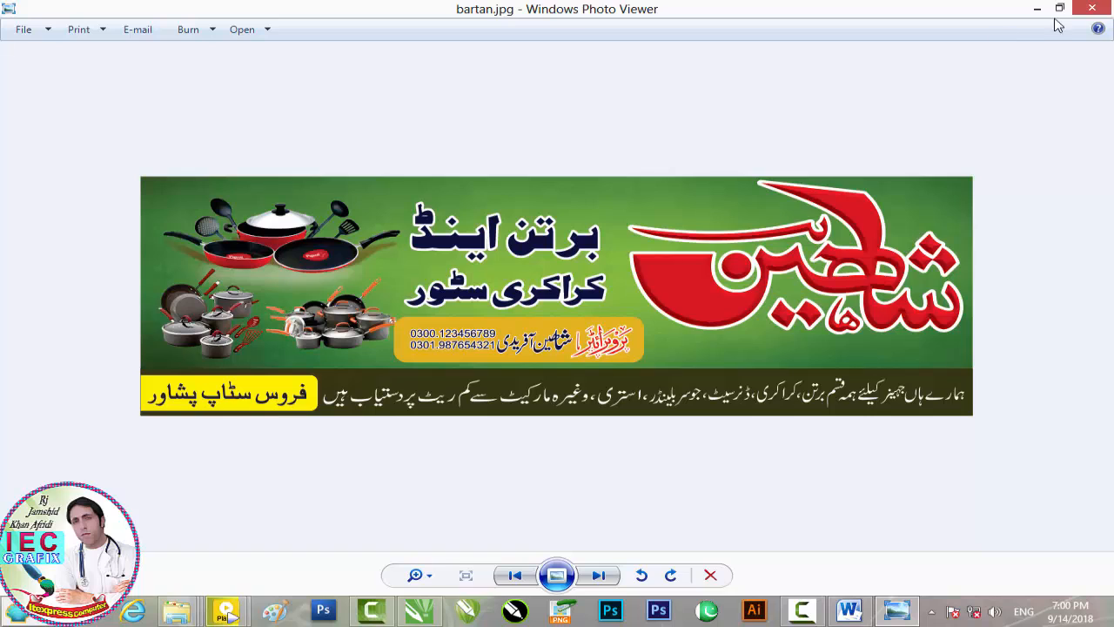
pyautogui.click(1092, 8)
pyautogui.click(1038, 9)
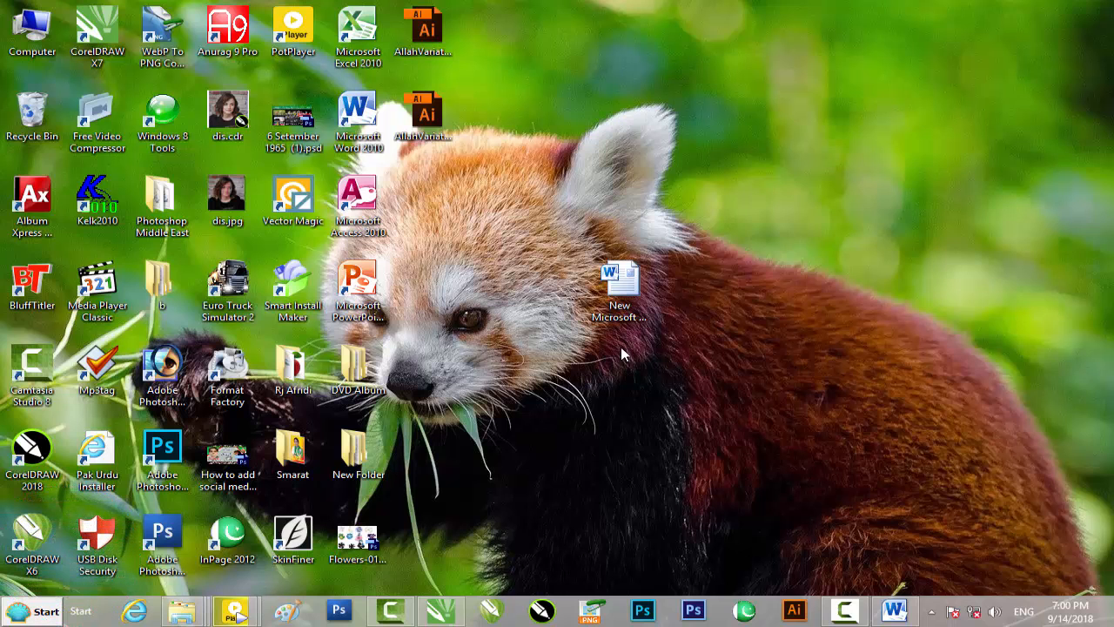
pyautogui.doubleClick(620, 287)
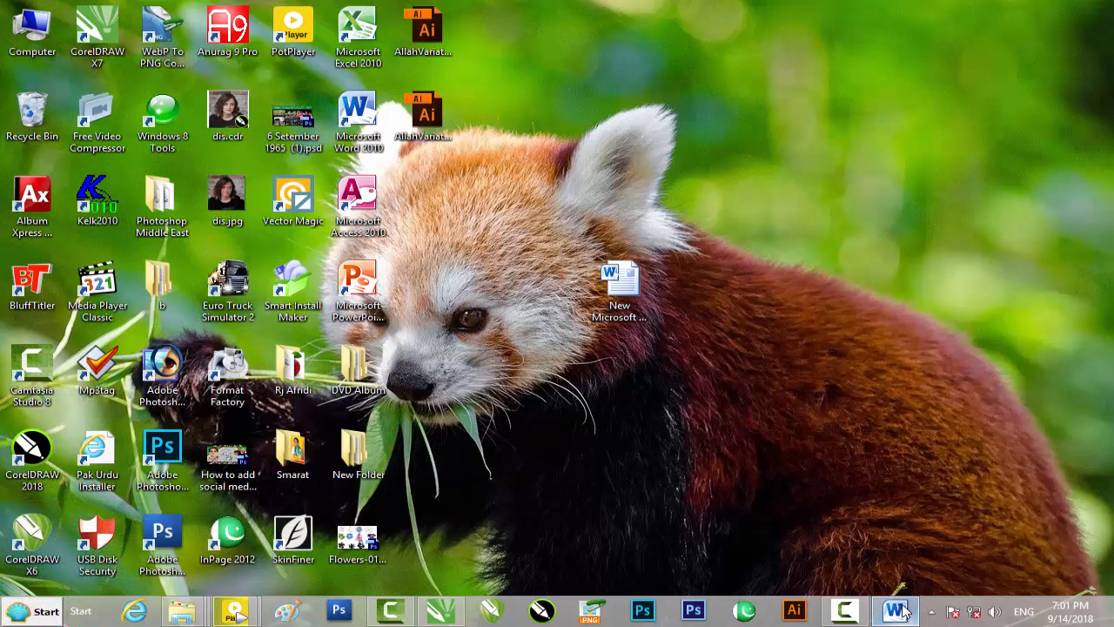
pyautogui.moveTo(273, 437); pyautogui.dragTo(764, 470)
pyautogui.click(434, 456)
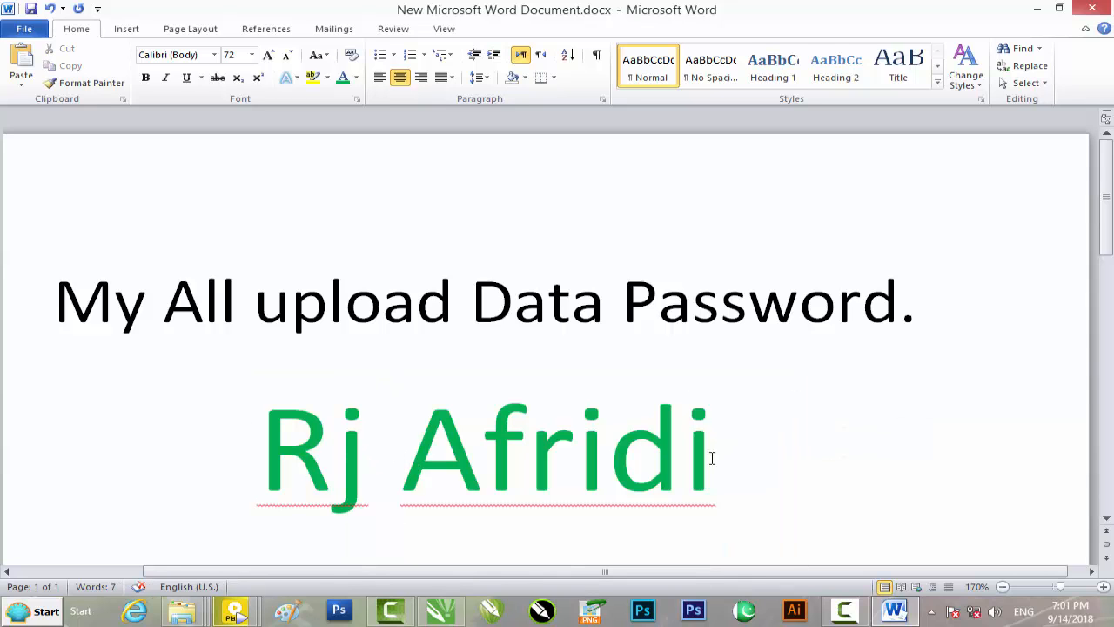
pyautogui.click(226, 463)
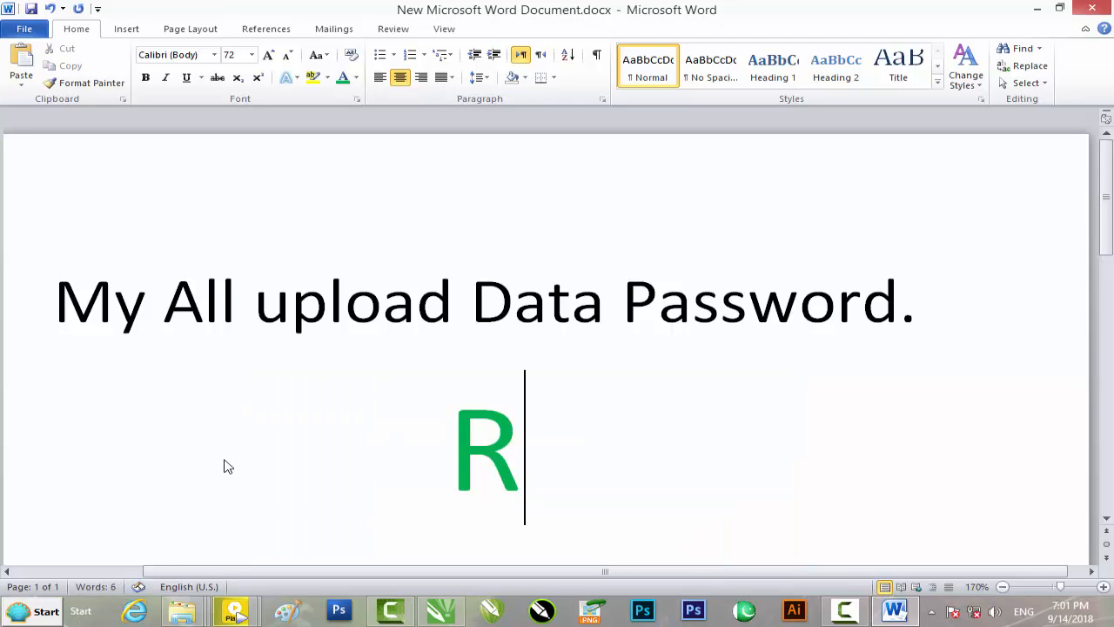
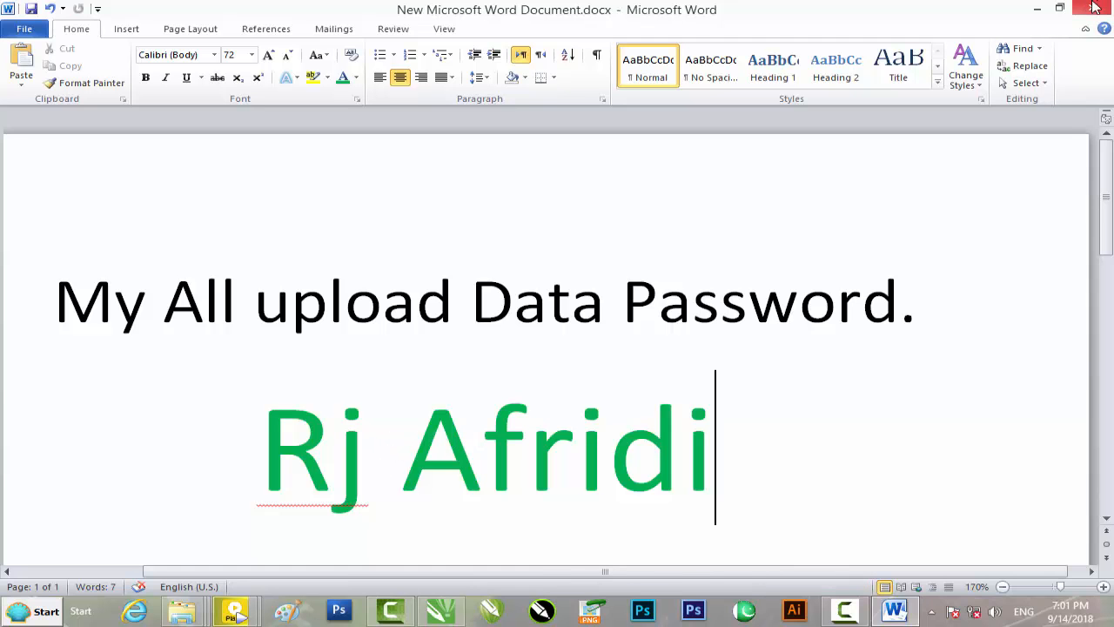
pyautogui.click(1036, 10)
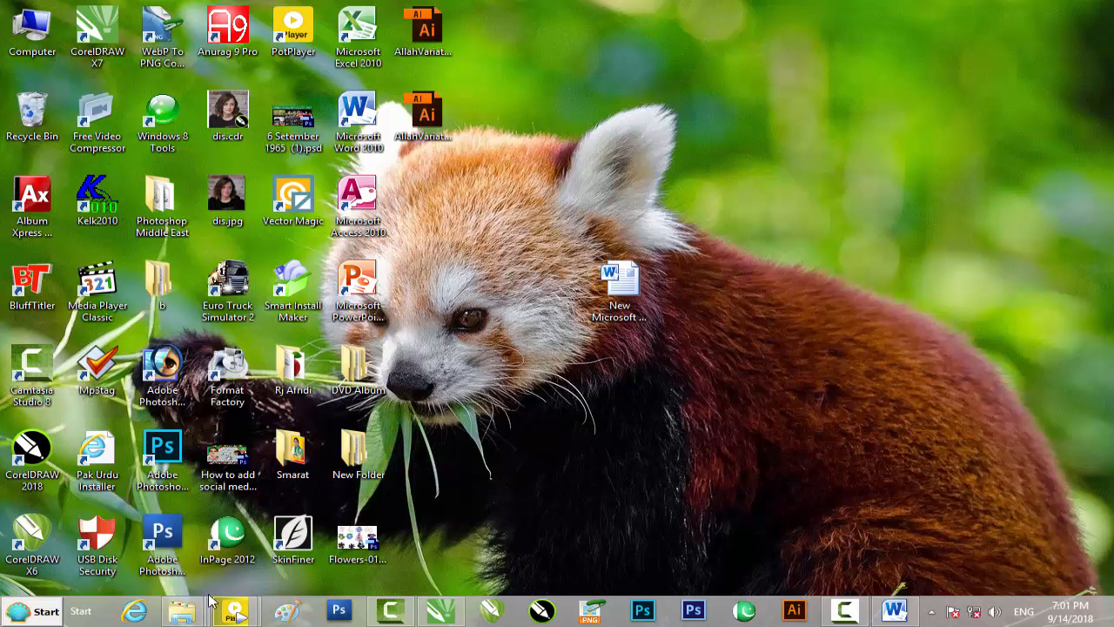
pyautogui.moveTo(182, 610)
pyautogui.click(127, 522)
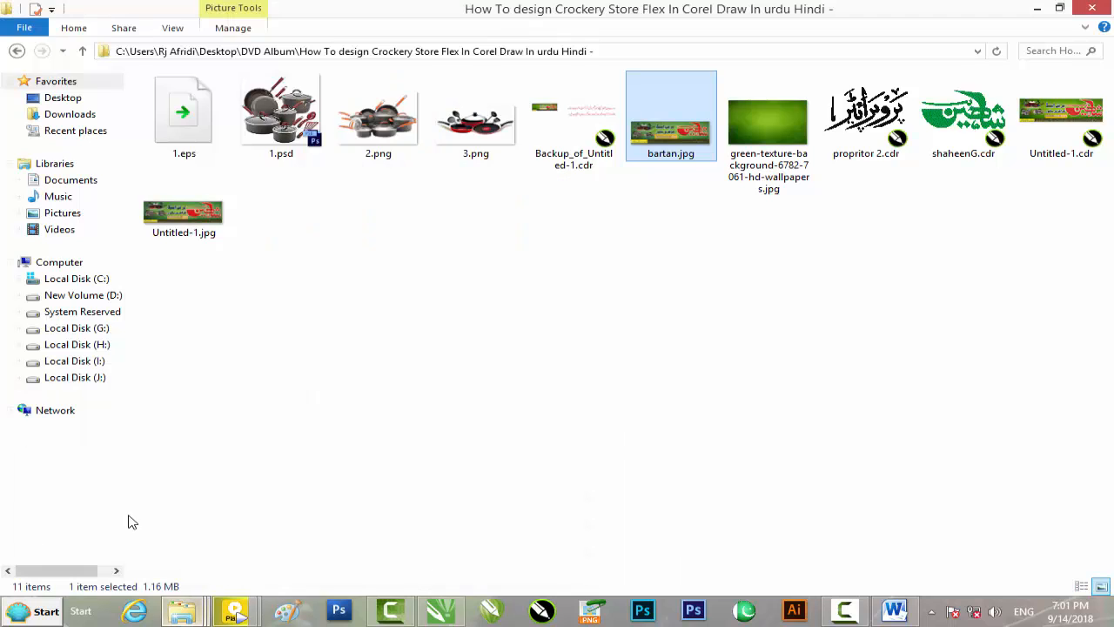
pyautogui.click(1037, 8)
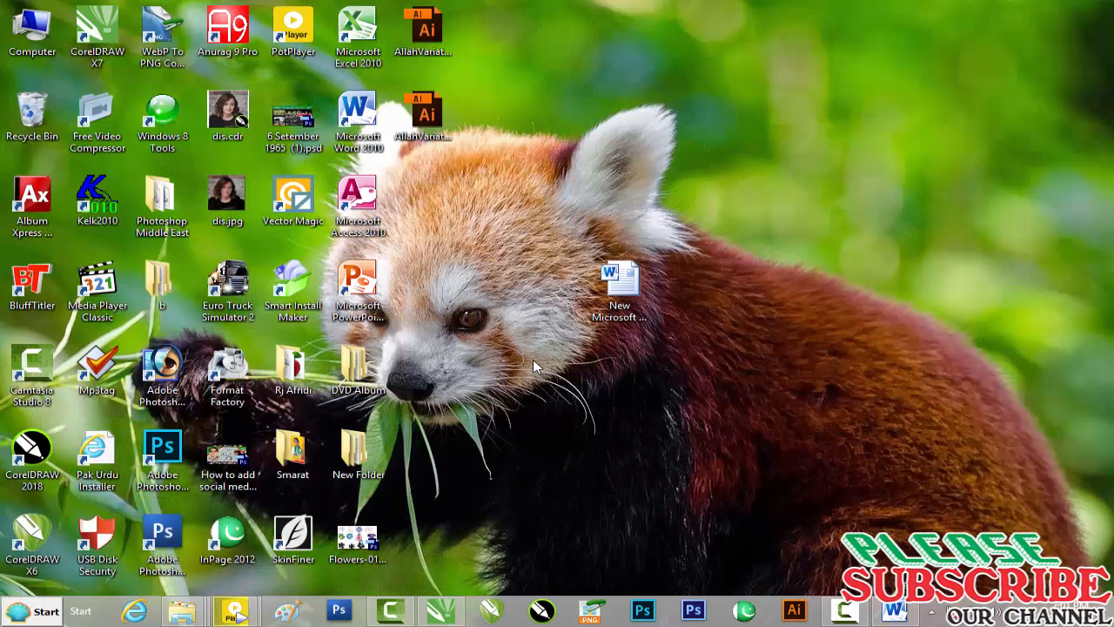